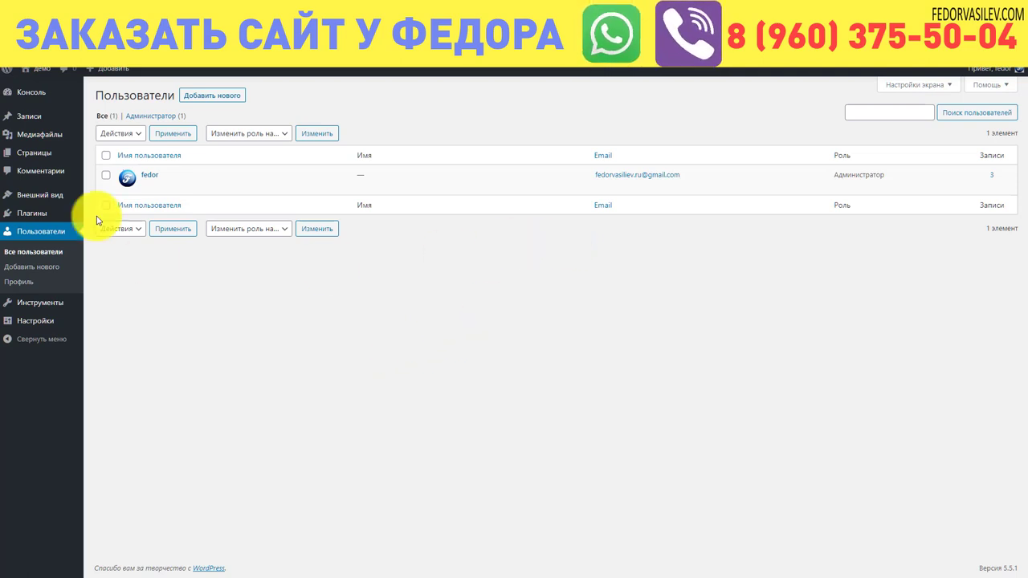
Examine the existing account's username, email and role in the WordPress user list.
click(167, 178)
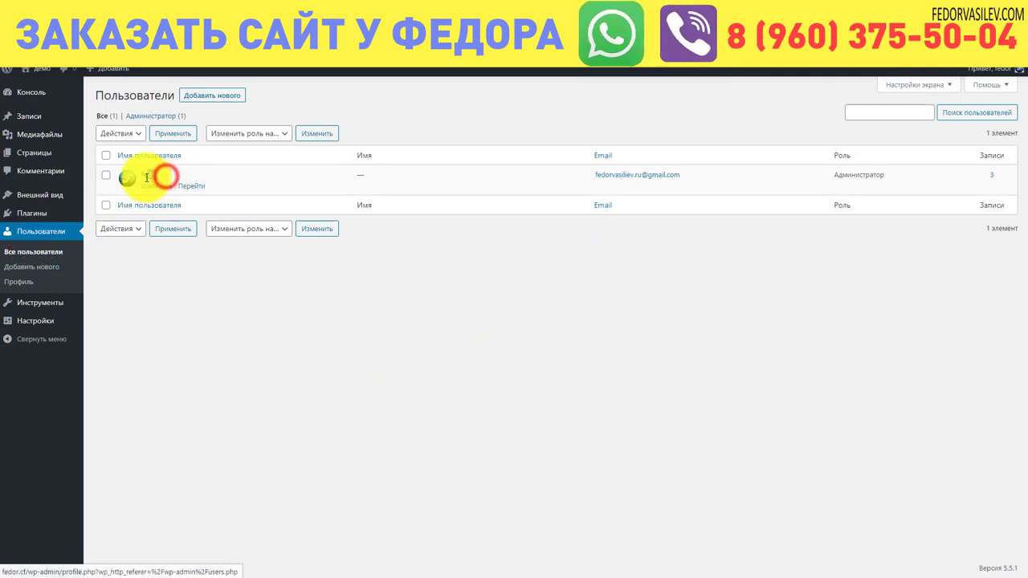
click(374, 332)
drag(604, 175, 680, 176)
click(735, 305)
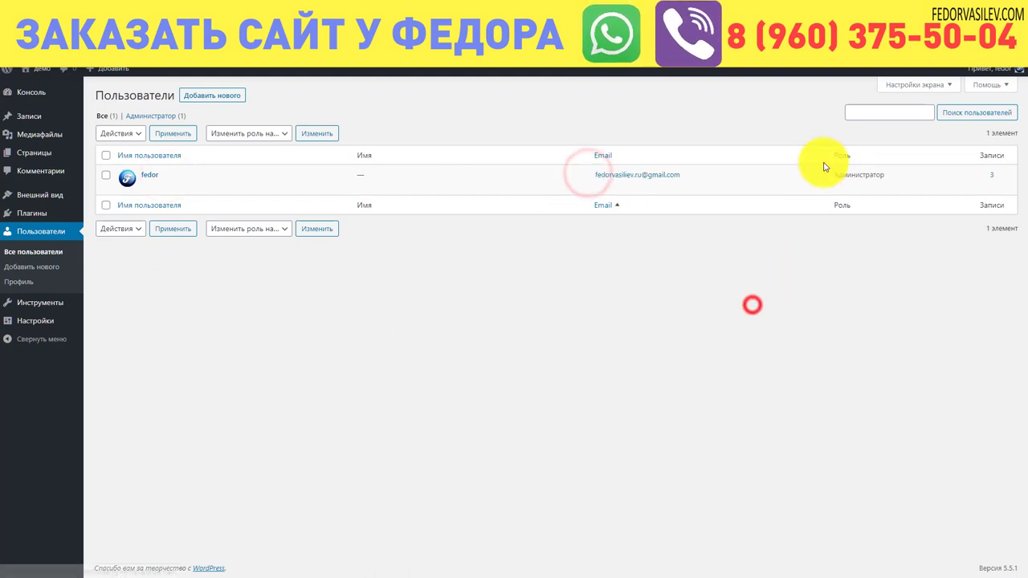
drag(891, 177, 776, 174)
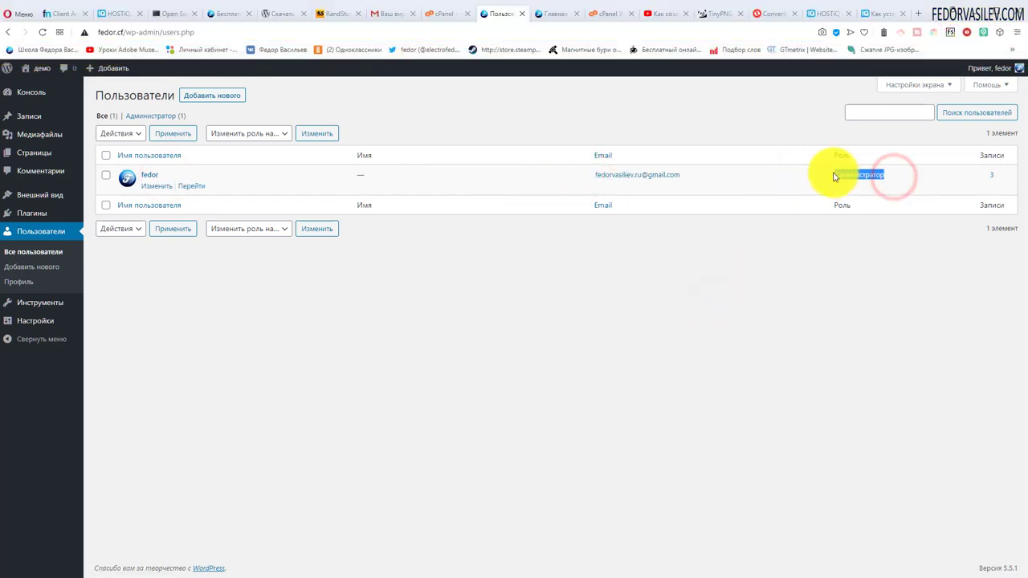
click(805, 283)
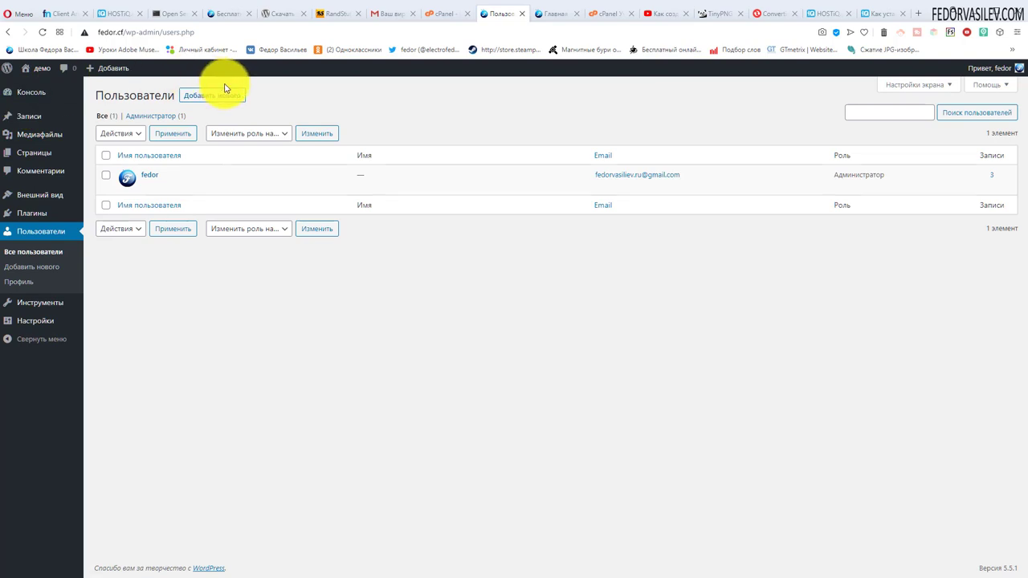
mouse_move(24, 118)
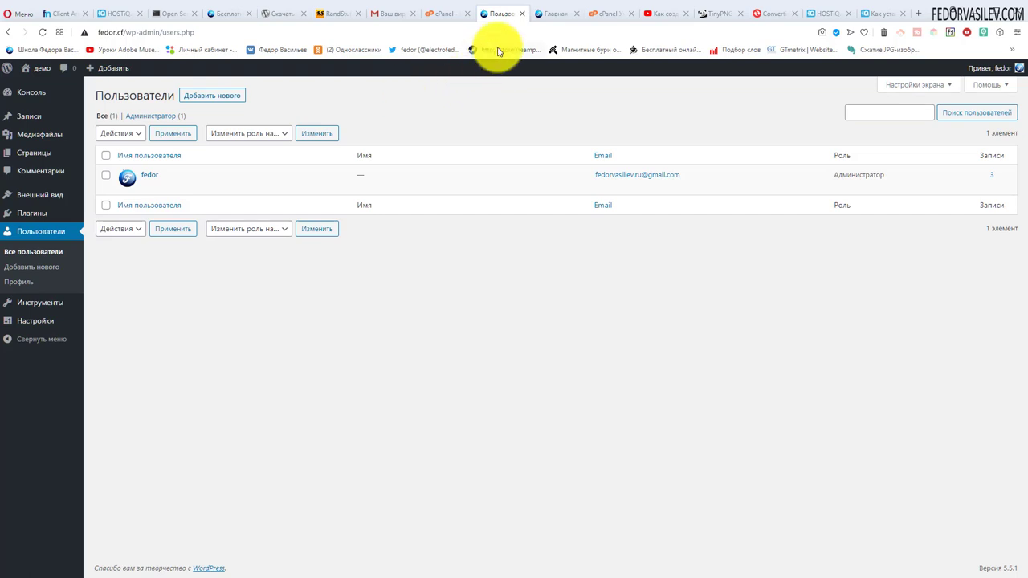
View the site's home page, and check which bulk actions are available for all listed users.
click(547, 14)
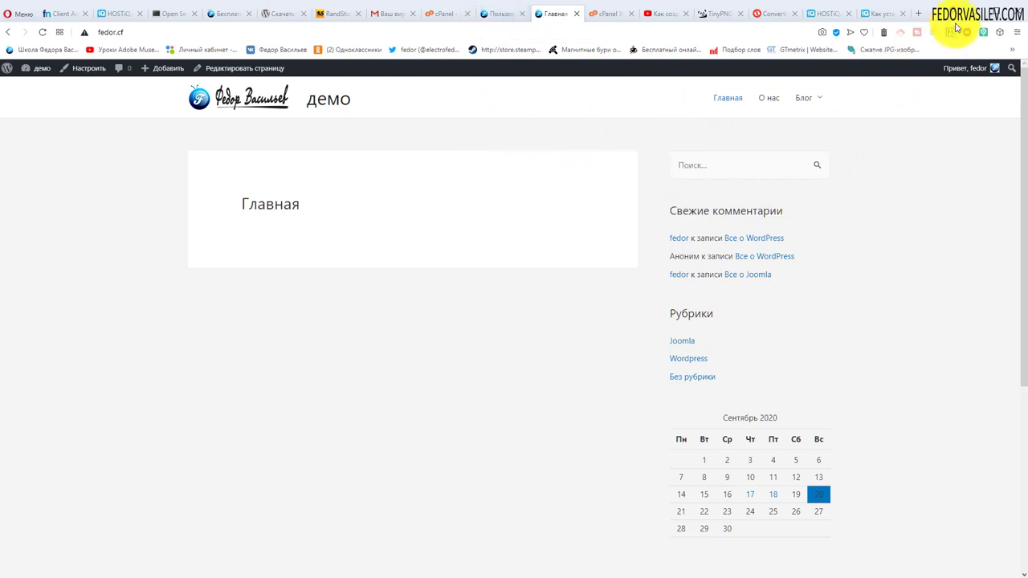
key(ctrl+shift+Tab)
click(105, 155)
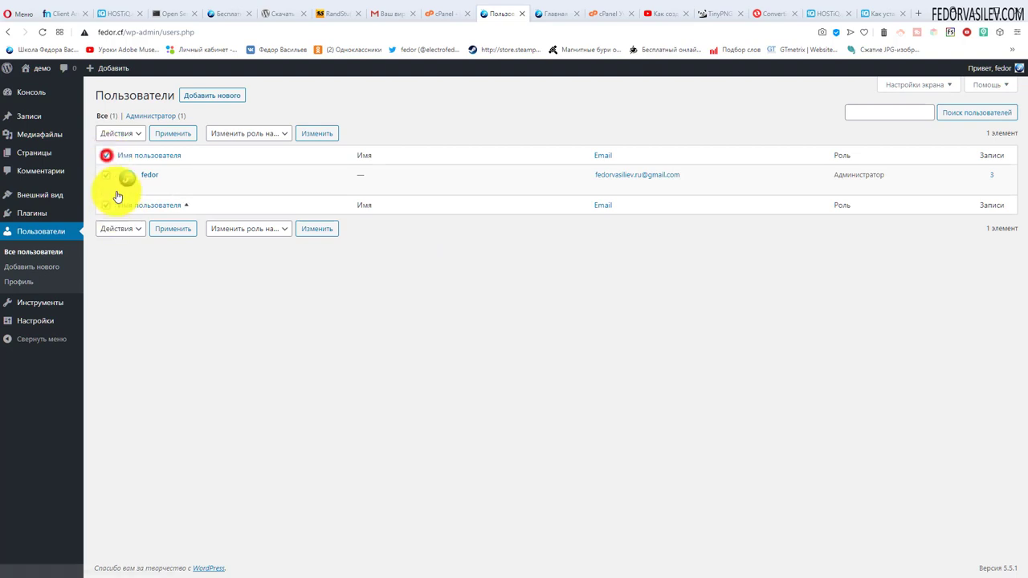
click(119, 133)
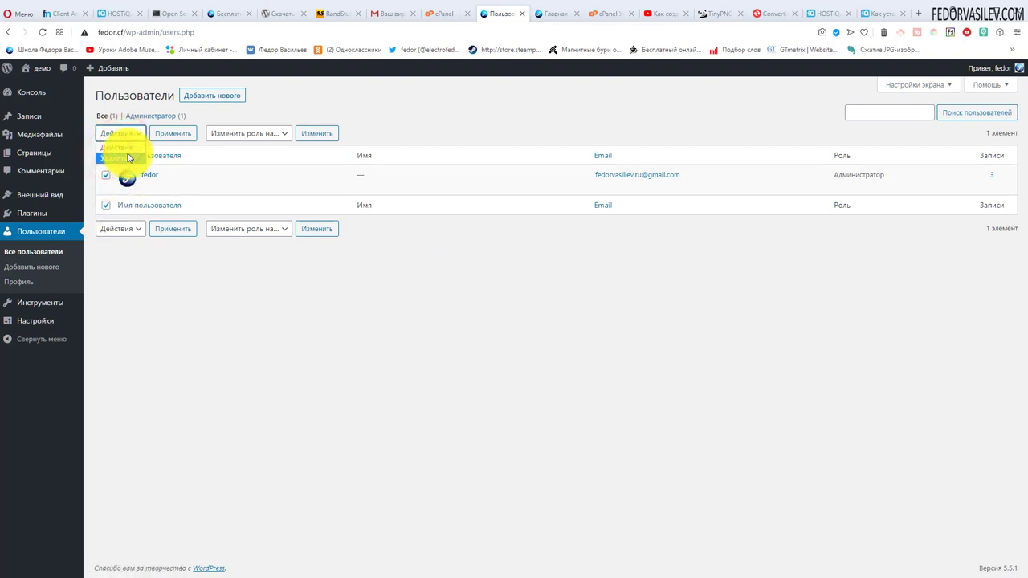
click(470, 88)
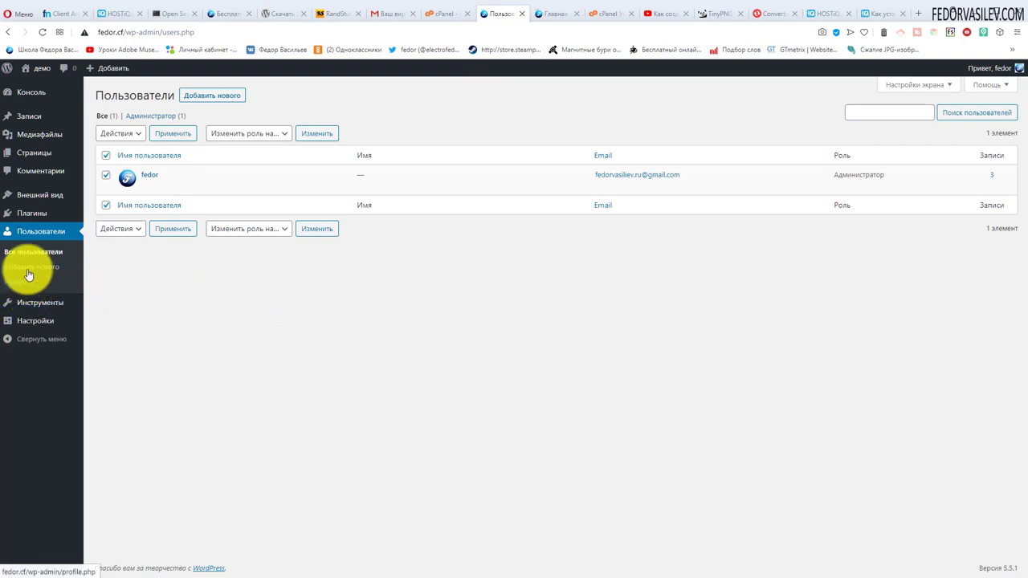
mouse_move(138, 190)
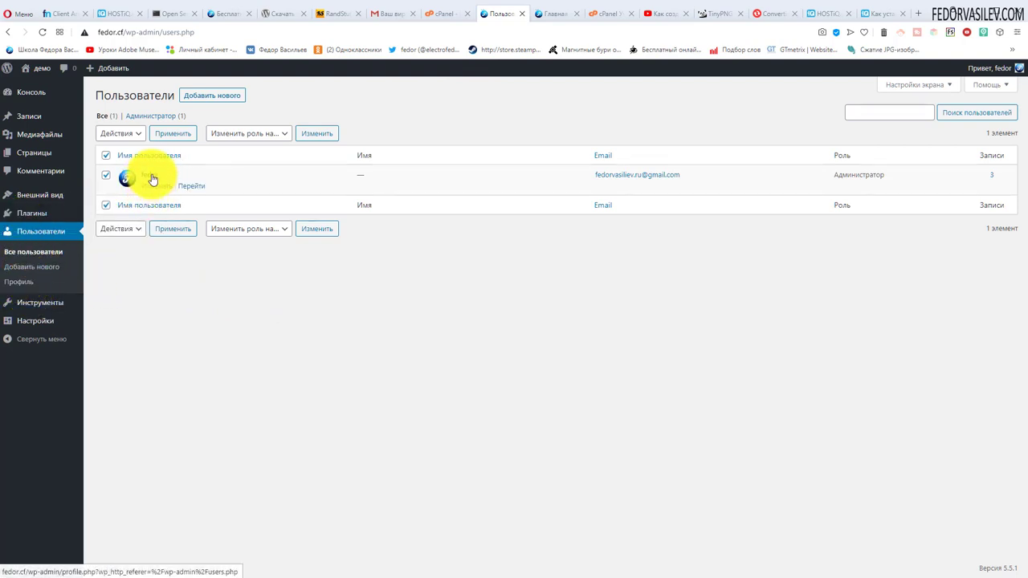
Open the current user's profile settings and look through its sections, including the visual editor option.
click(19, 282)
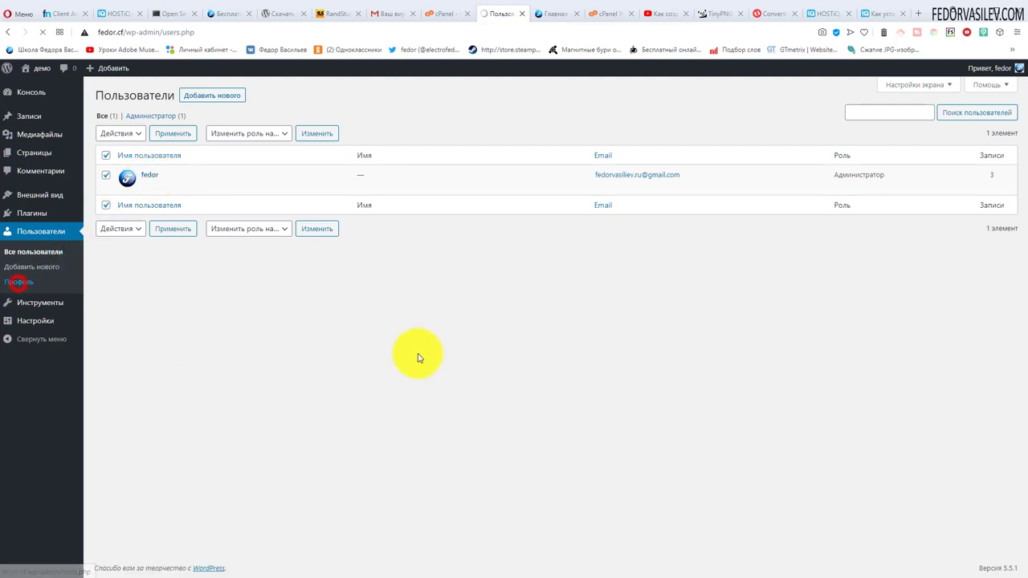
scroll(543, 328, down, 8)
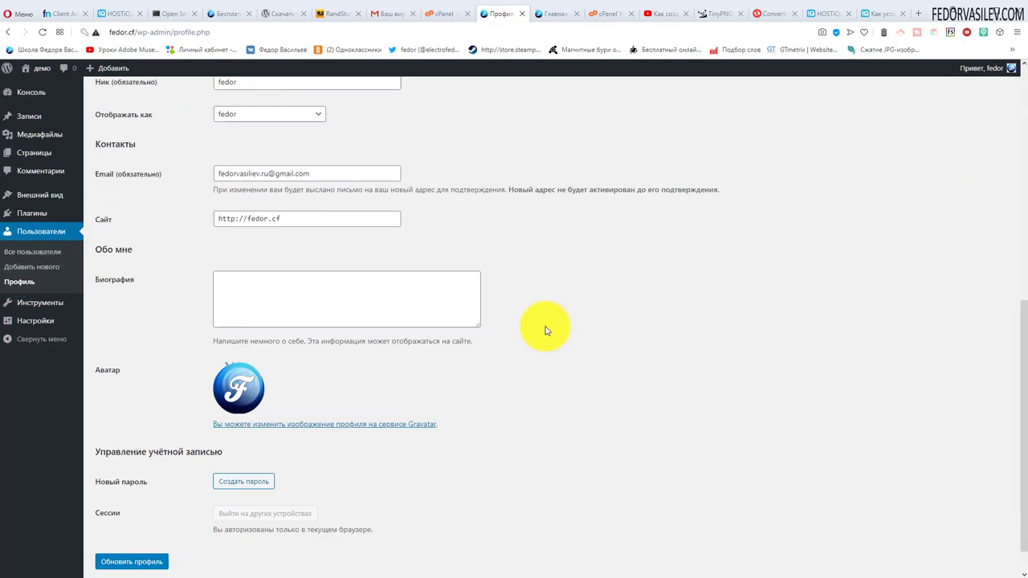
scroll(544, 328, up, 8)
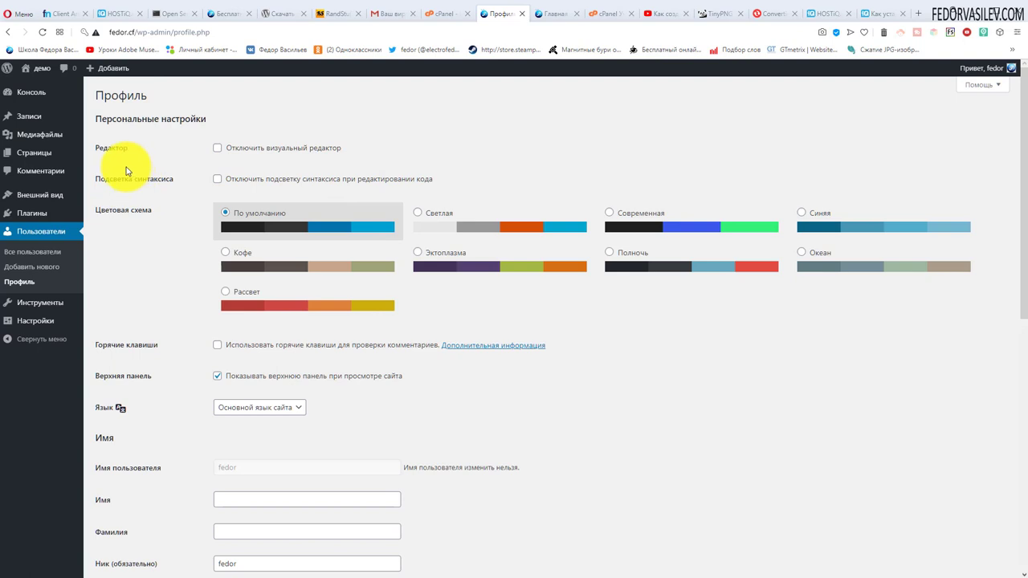
click(219, 148)
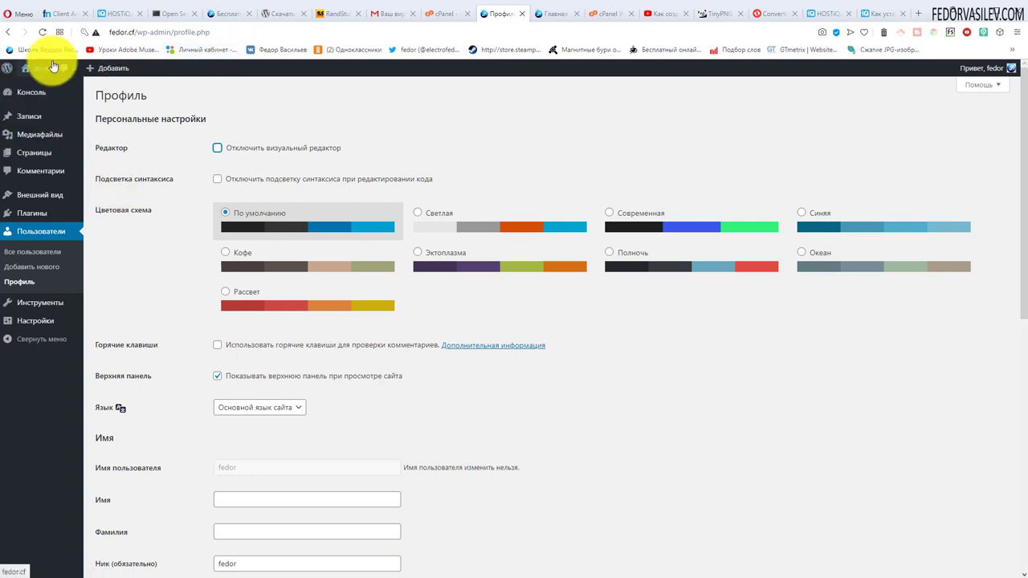
Try the "Современная", "Рассвет" and "Океан" admin colour schemes, and return to "По умолчанию".
click(609, 212)
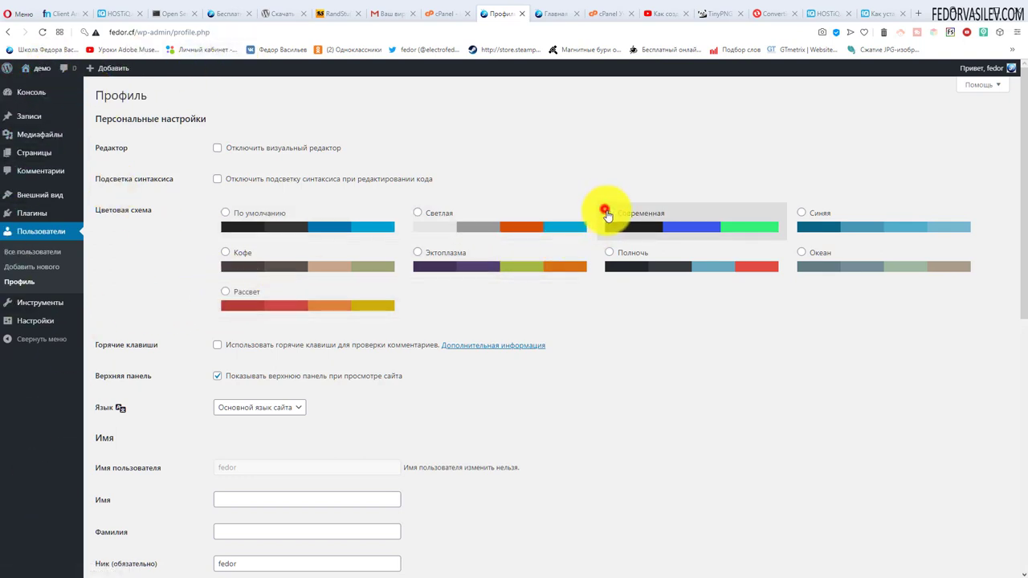
click(226, 292)
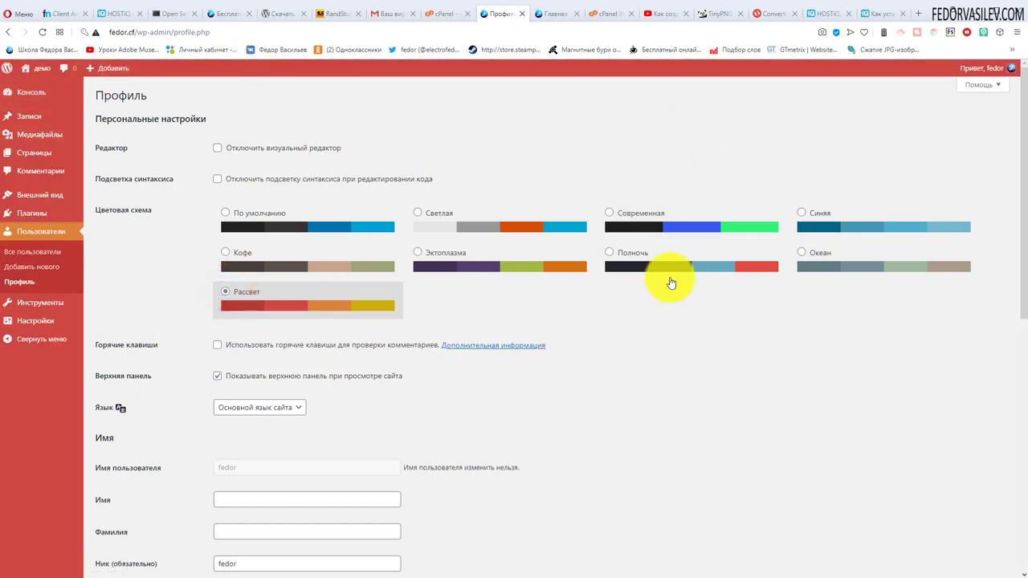
click(804, 254)
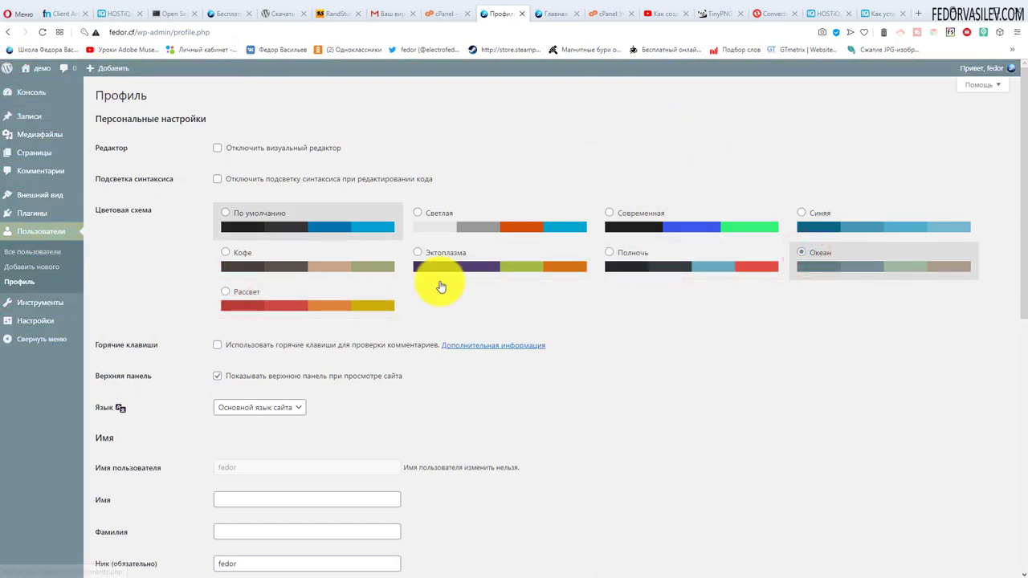
click(222, 217)
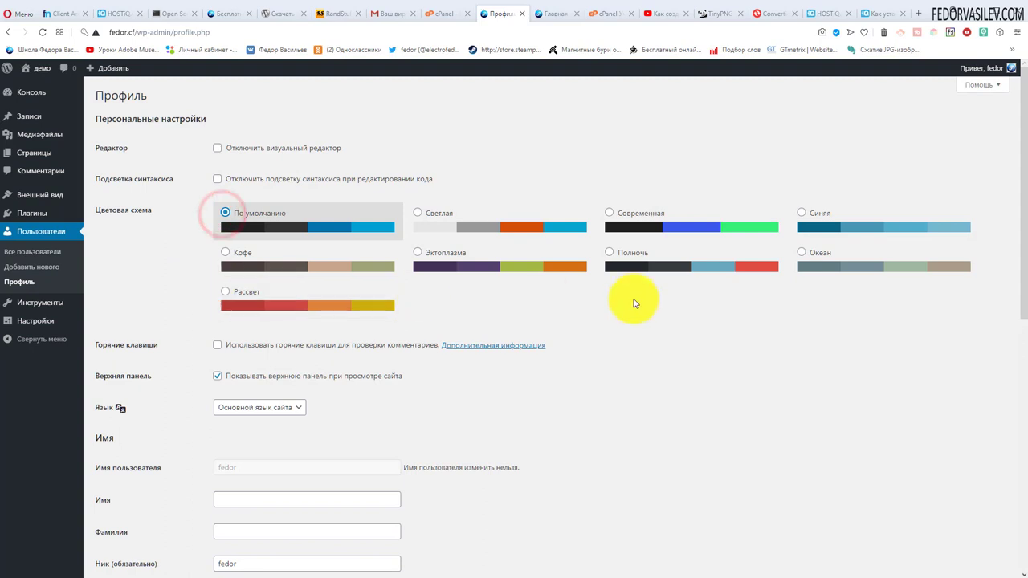
Set the profile's interface language to "Русский".
scroll(213, 213, down, 1)
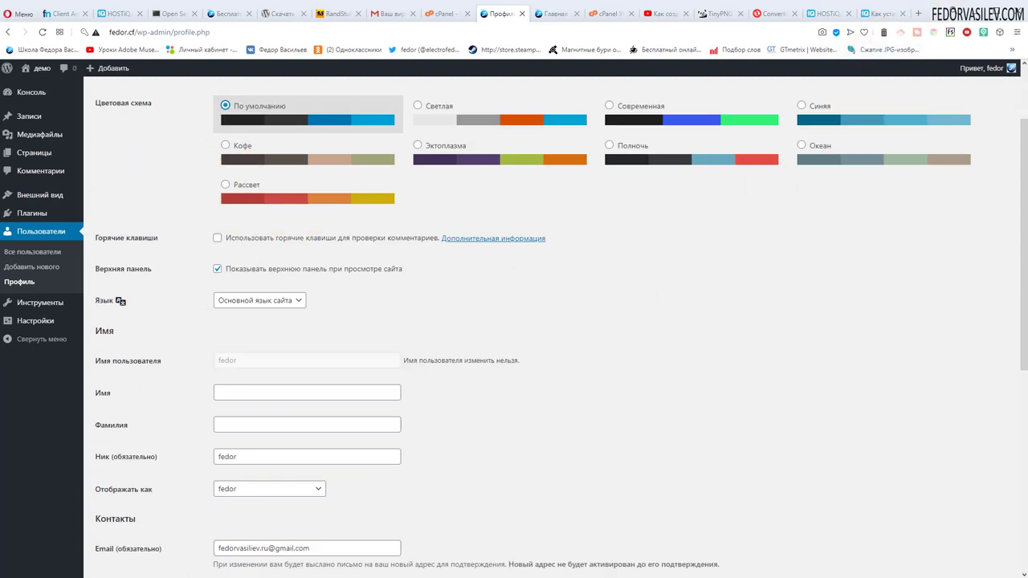
click(246, 309)
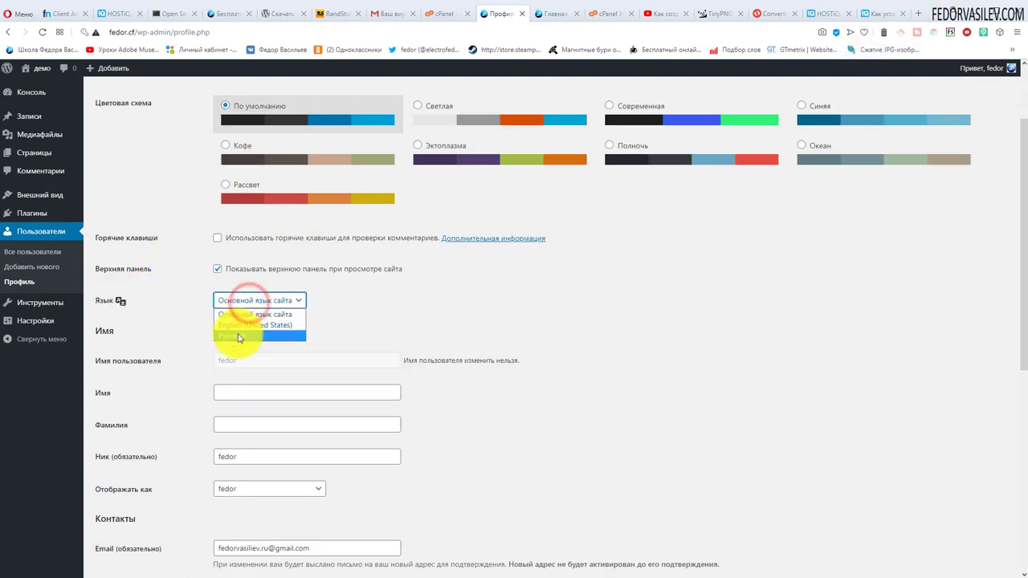
click(239, 336)
scroll(351, 324, up, 1)
scroll(339, 258, down, 3)
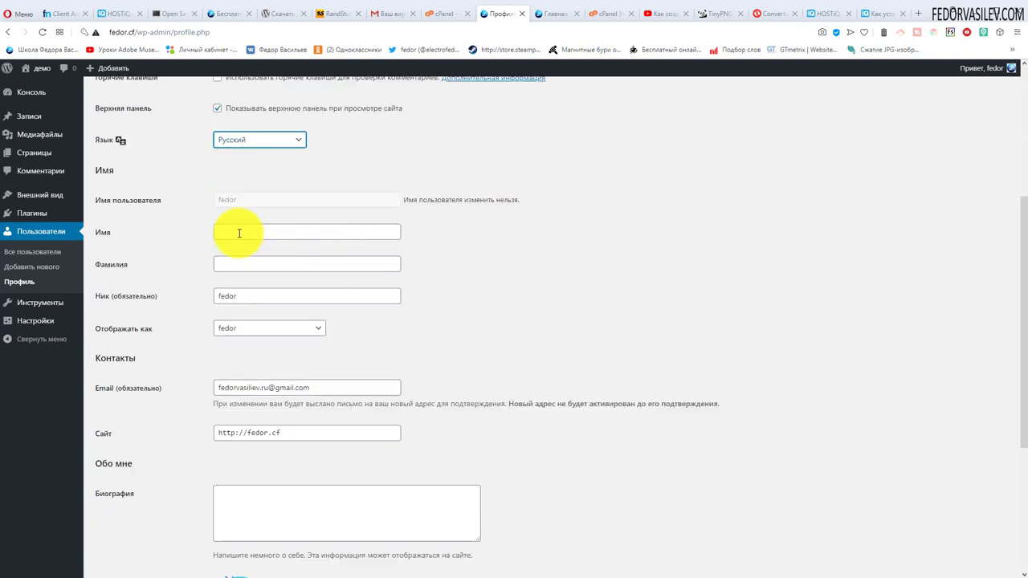
Examine the profile's first name field and the available choices for the publicly displayed name.
click(232, 231)
click(628, 321)
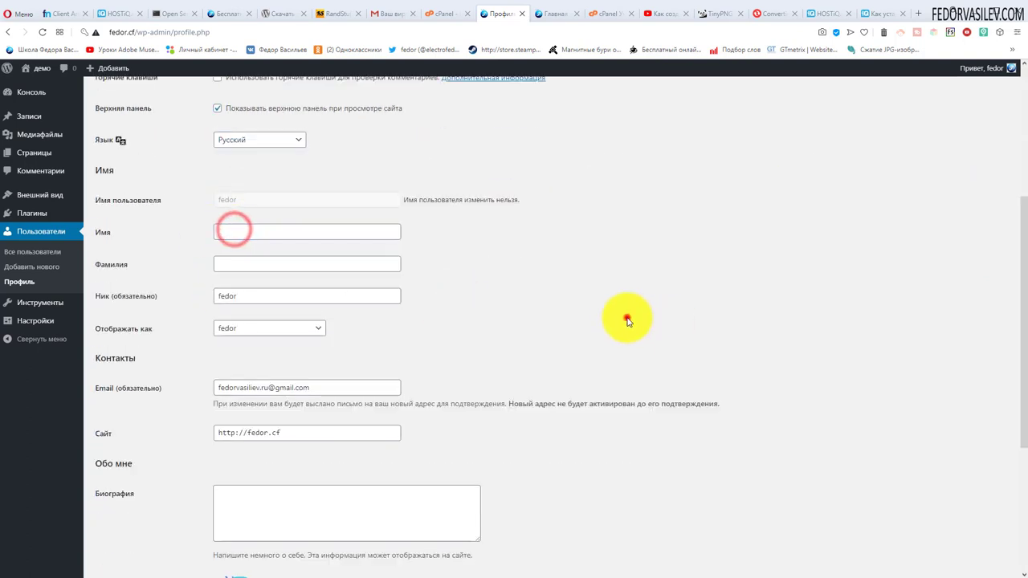
scroll(482, 306, down, 1)
click(243, 224)
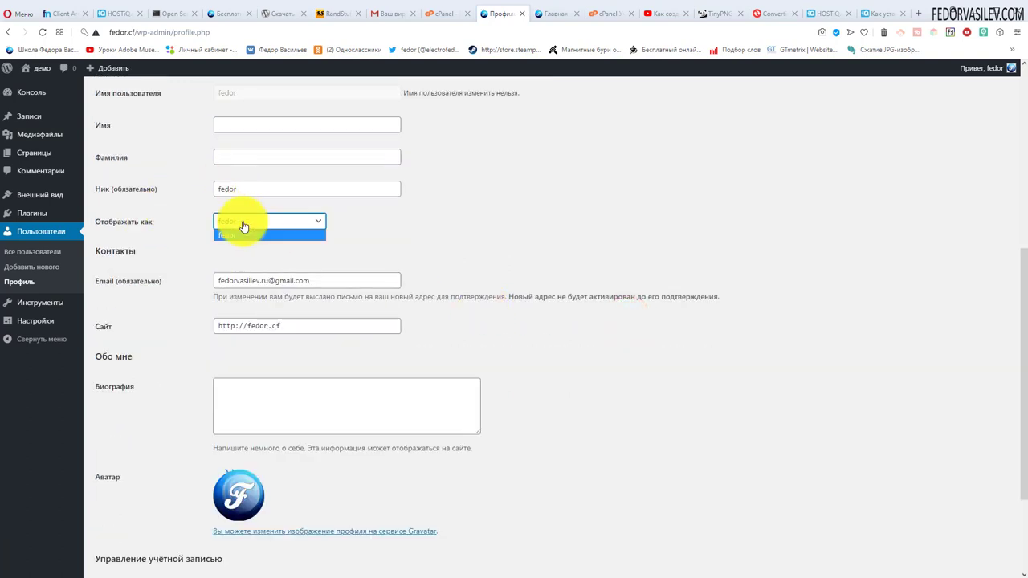
click(422, 219)
scroll(385, 257, up, 1)
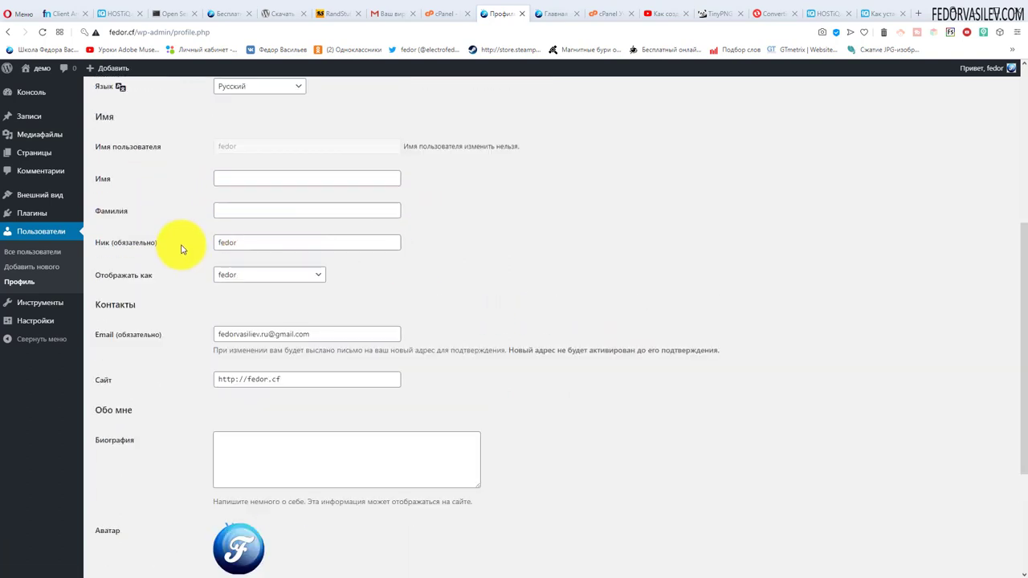
Set the profile's nickname to "demo" and choose "demo" as the publicly displayed name.
click(229, 242)
drag(511, 146, 417, 146)
click(238, 243)
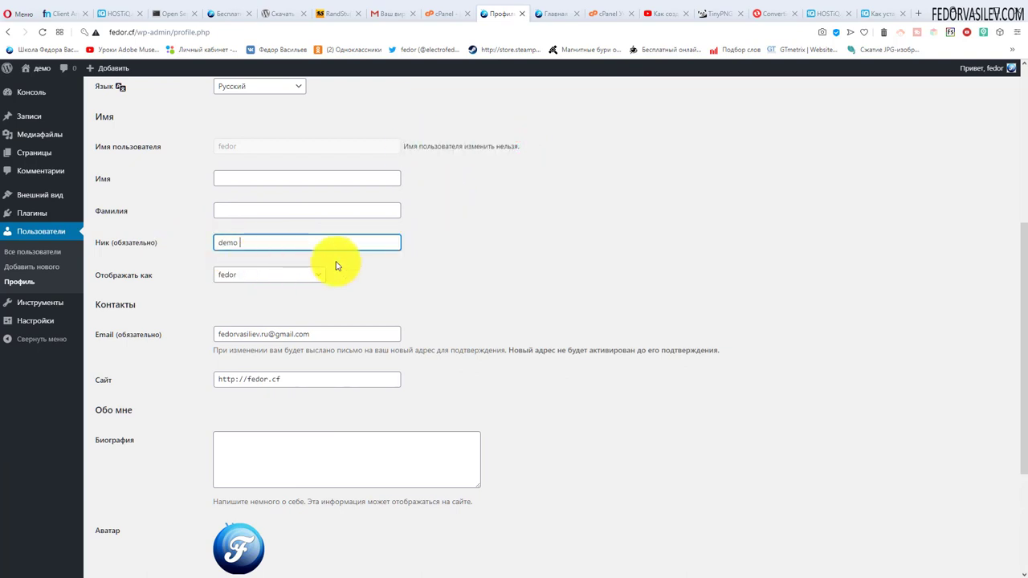
click(397, 264)
click(299, 279)
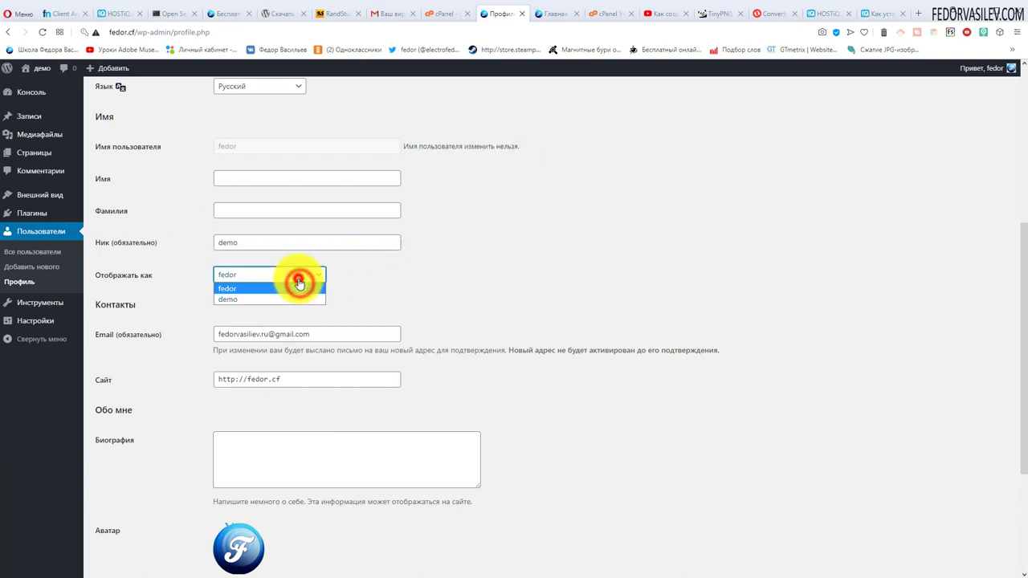
click(269, 300)
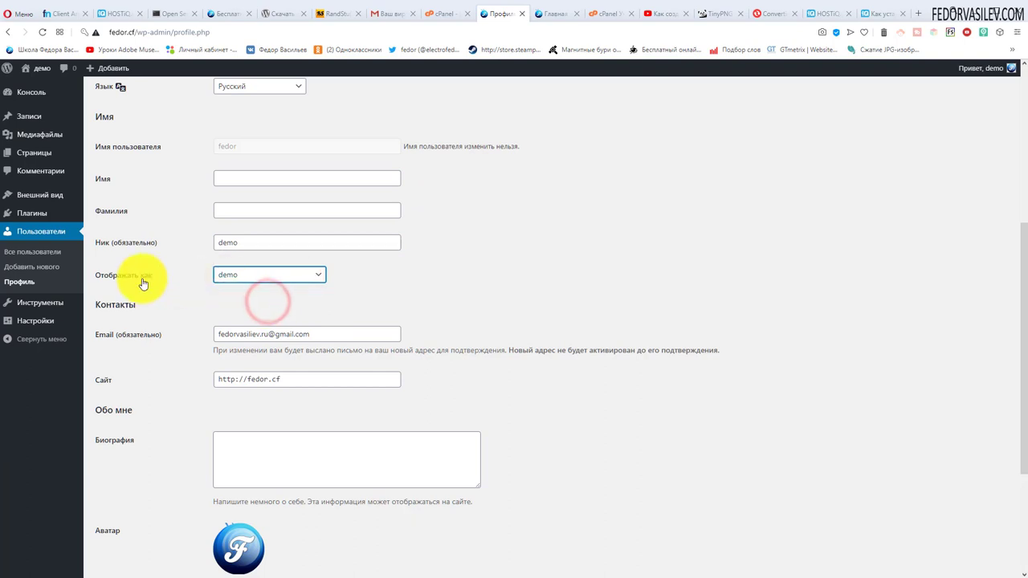
Examine the profile's contact email, website and biography fields.
scroll(458, 253, down, 1)
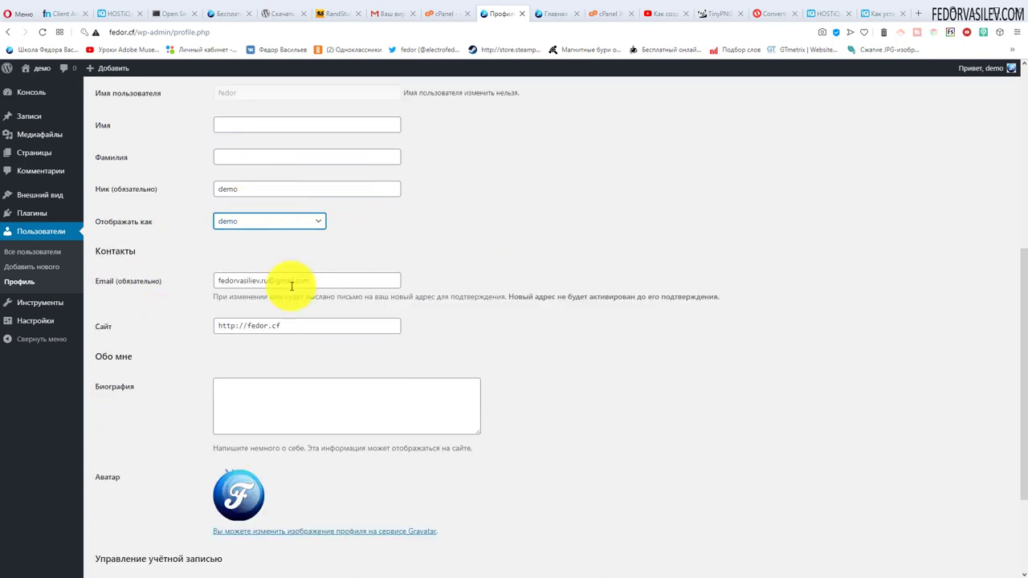
drag(344, 278, 177, 282)
click(446, 229)
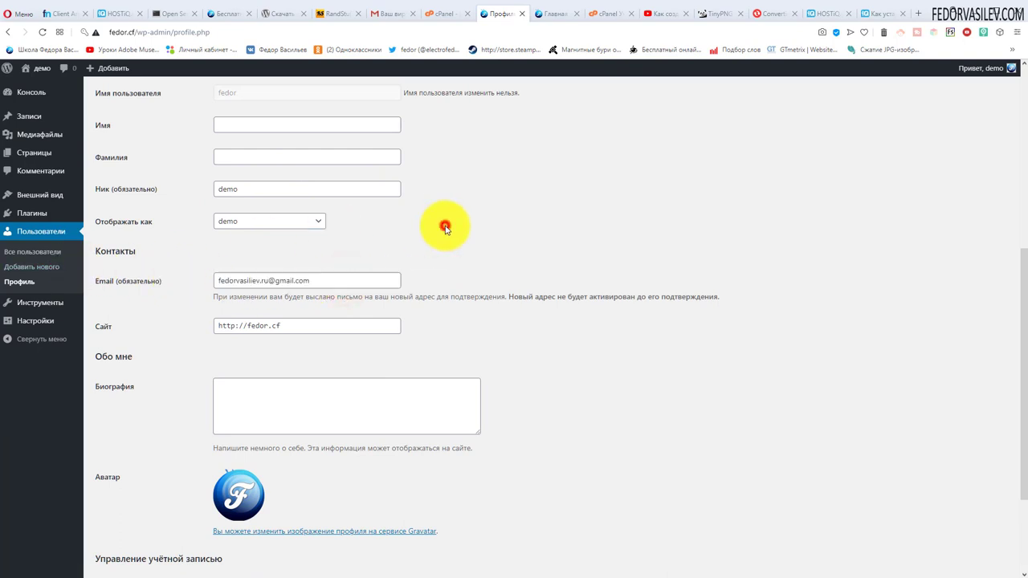
scroll(446, 231, down, 2)
click(401, 292)
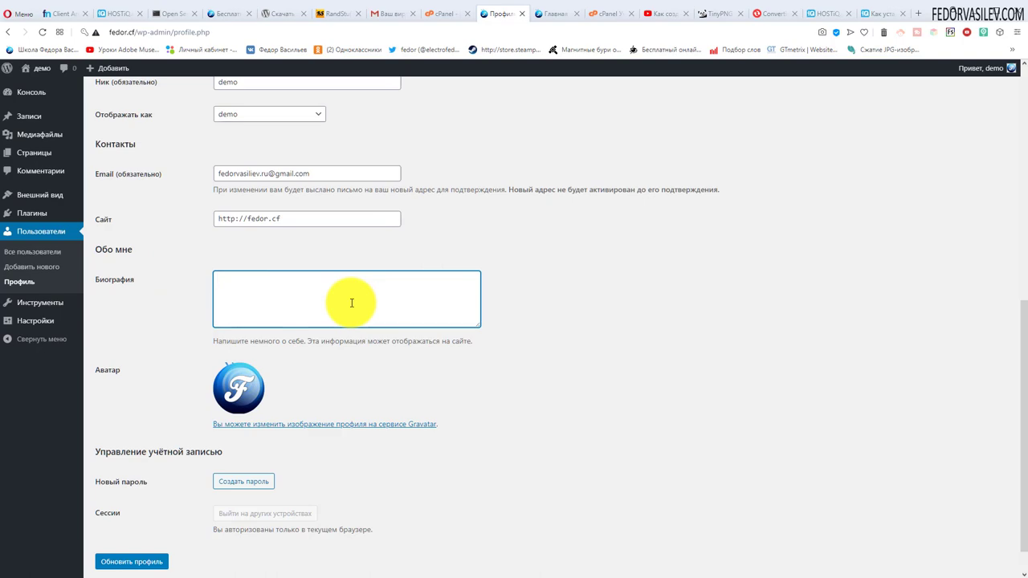
Open the article "Все о Joomla" from the blog's Joomla category on the site and examine its comment section.
click(559, 16)
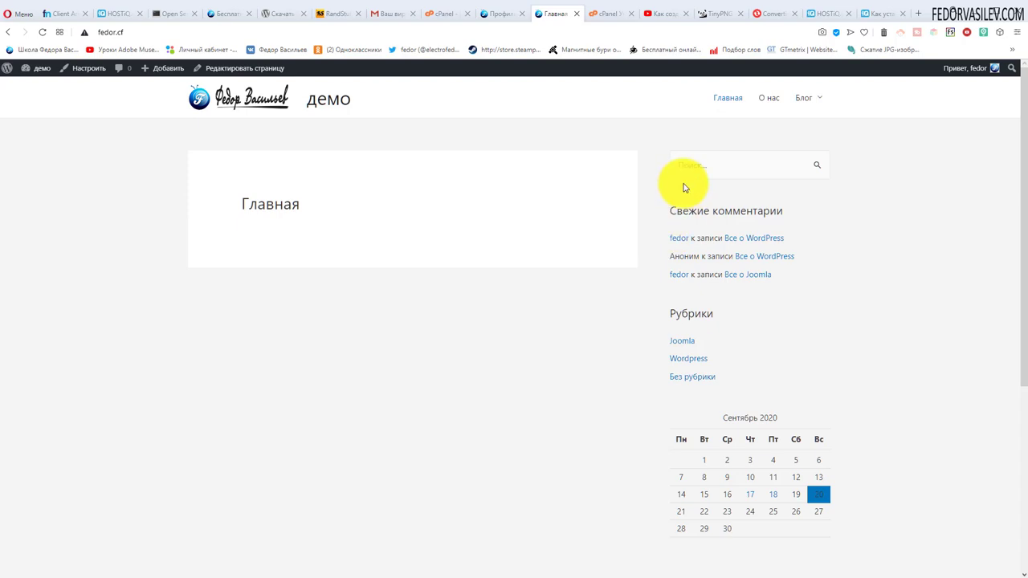
mouse_move(803, 97)
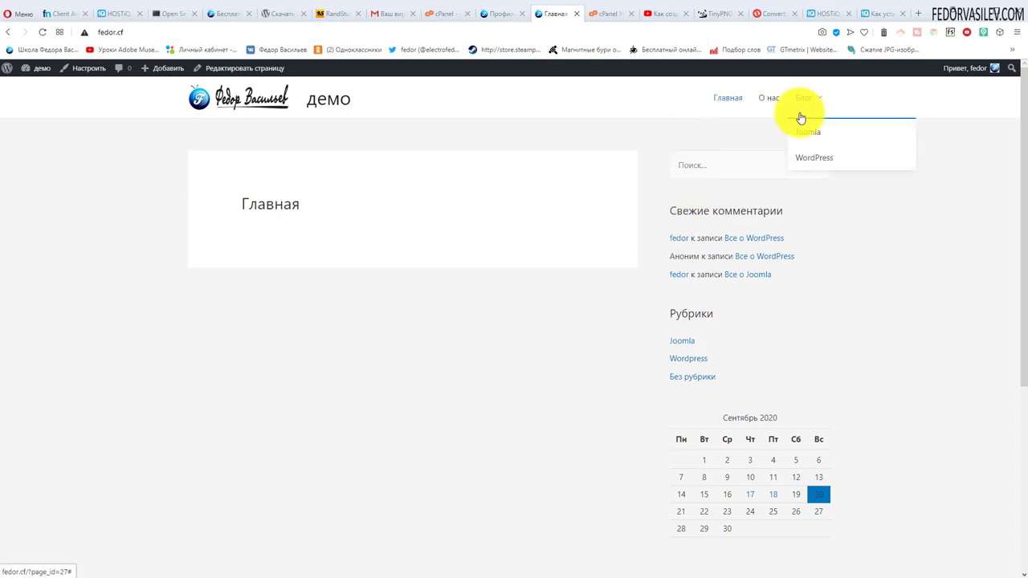
click(803, 131)
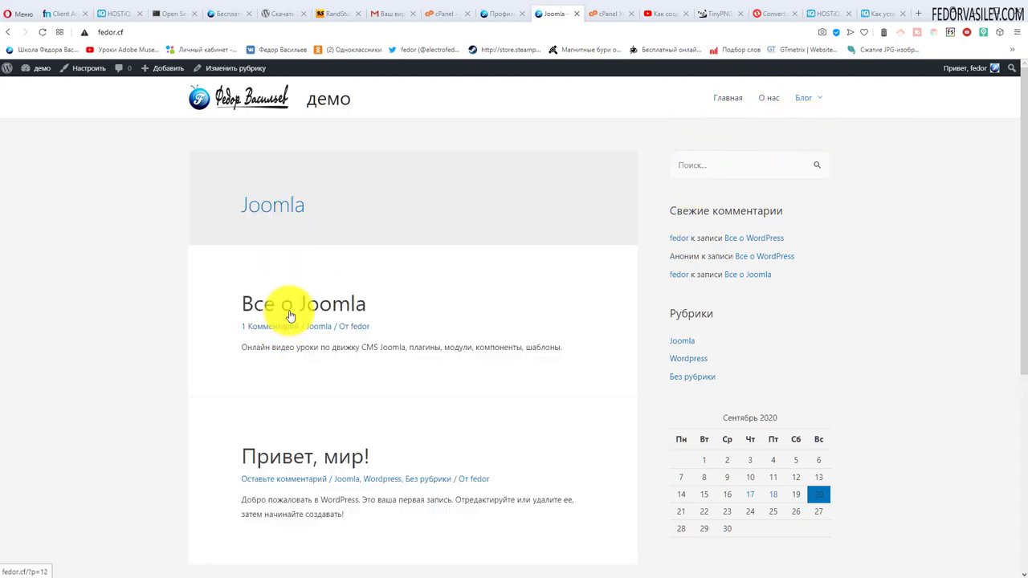
click(287, 308)
scroll(452, 238, down, 7)
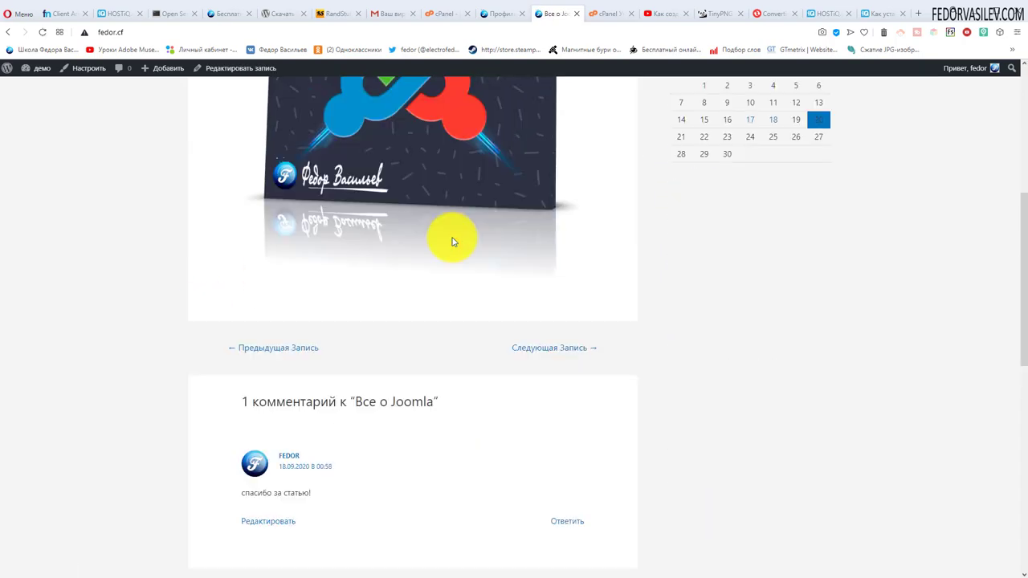
scroll(449, 233, down, 2)
scroll(381, 232, up, 2)
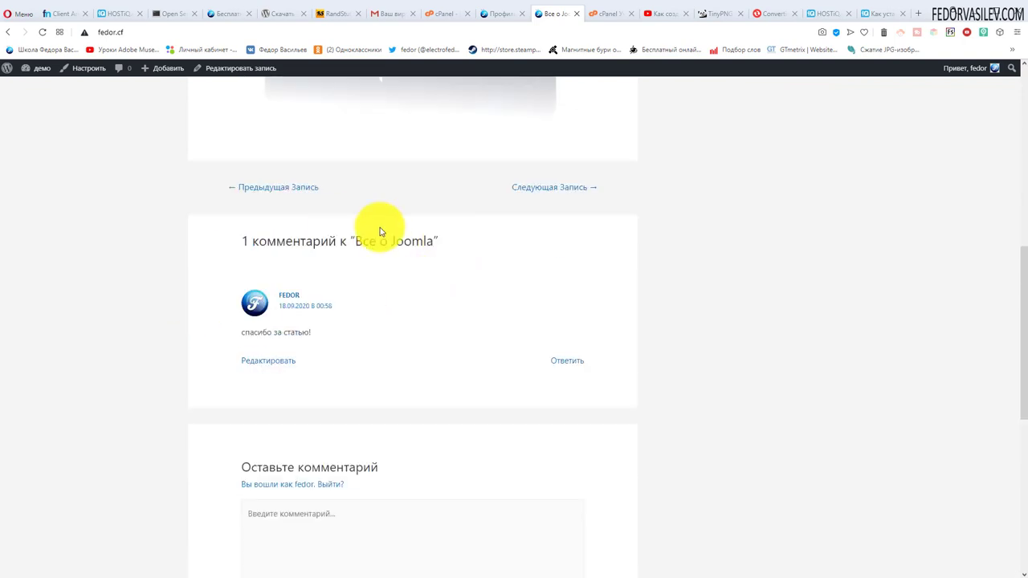
Leave the article's comments and return to the administrator profile, examining its avatar, account management and update options.
scroll(482, 305, up, 1)
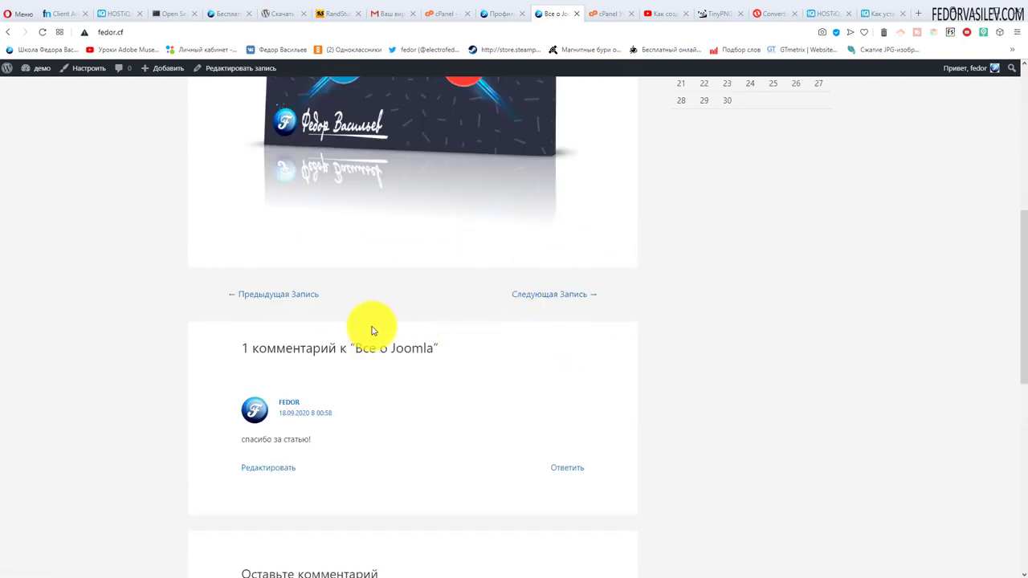
scroll(224, 292, up, 1)
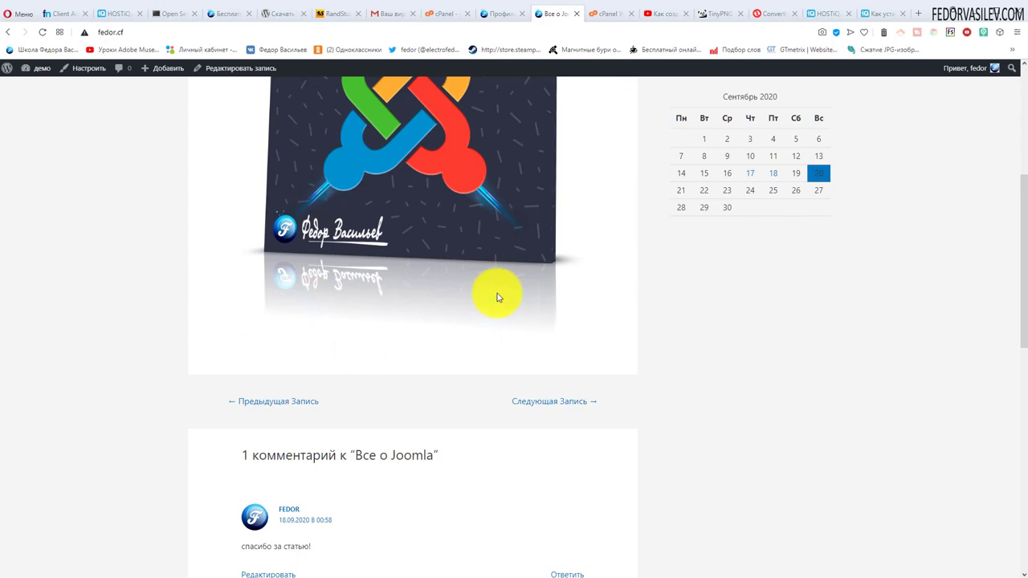
key(ctrl+shift+Tab)
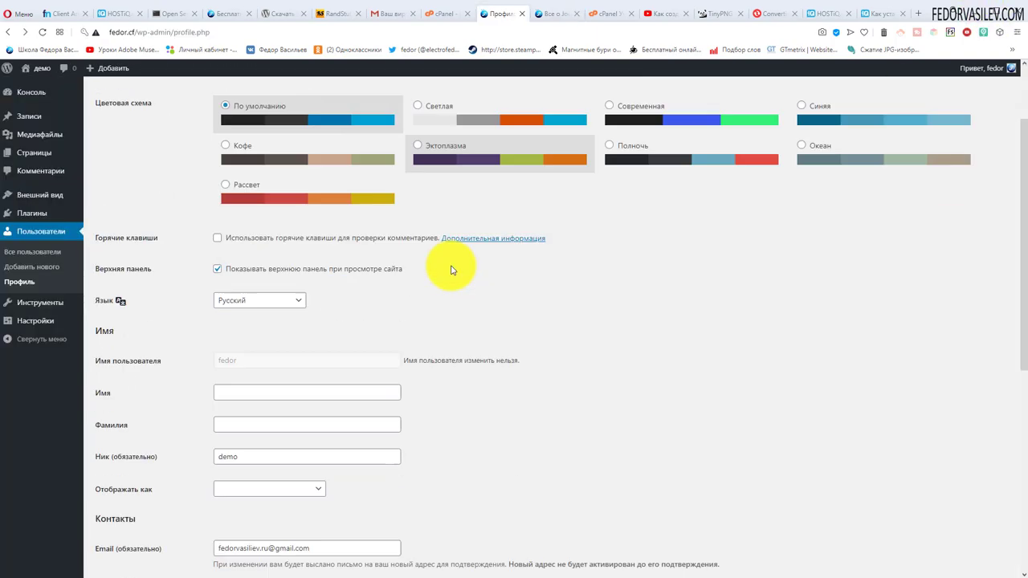
scroll(447, 270, down, 5)
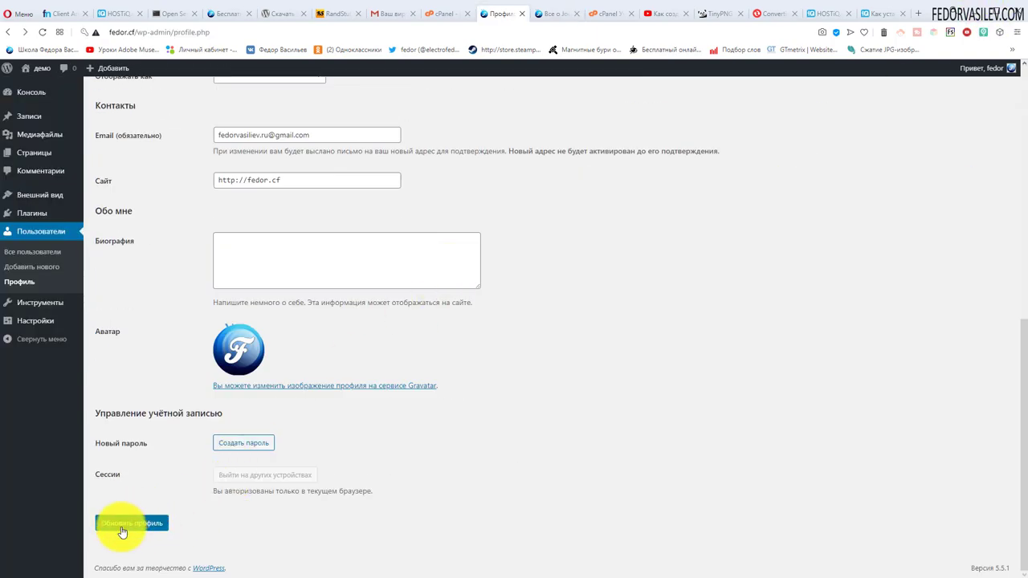
Create a new user "test" with an e-mail, first name and account password, allow the weak password, and assign the role "Редактор".
click(41, 267)
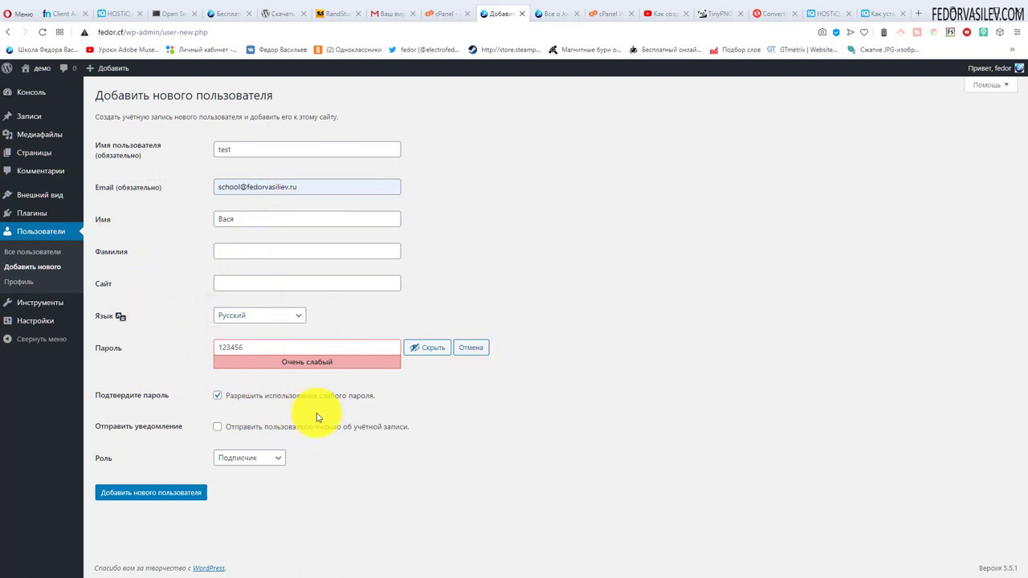
click(259, 463)
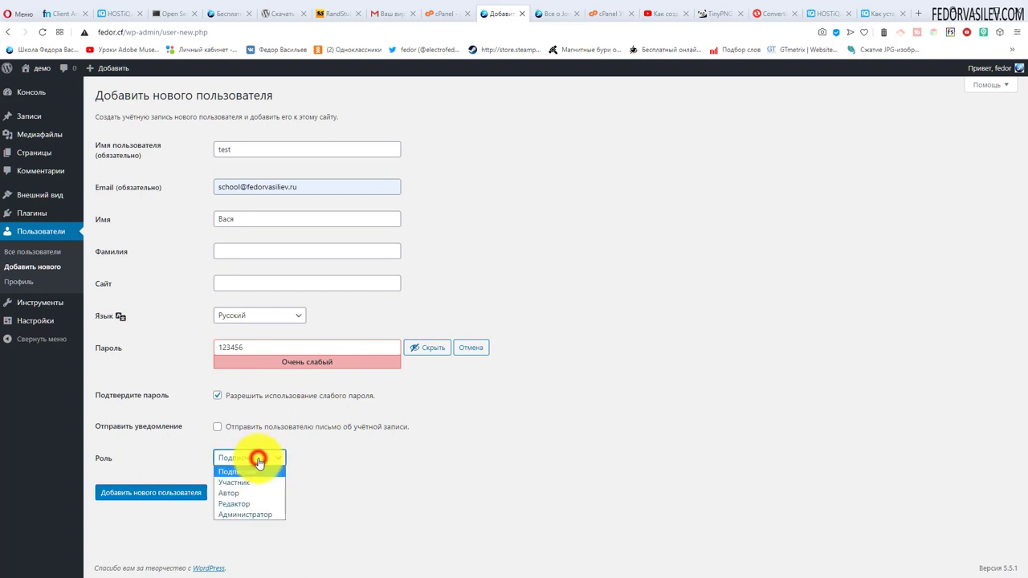
click(248, 504)
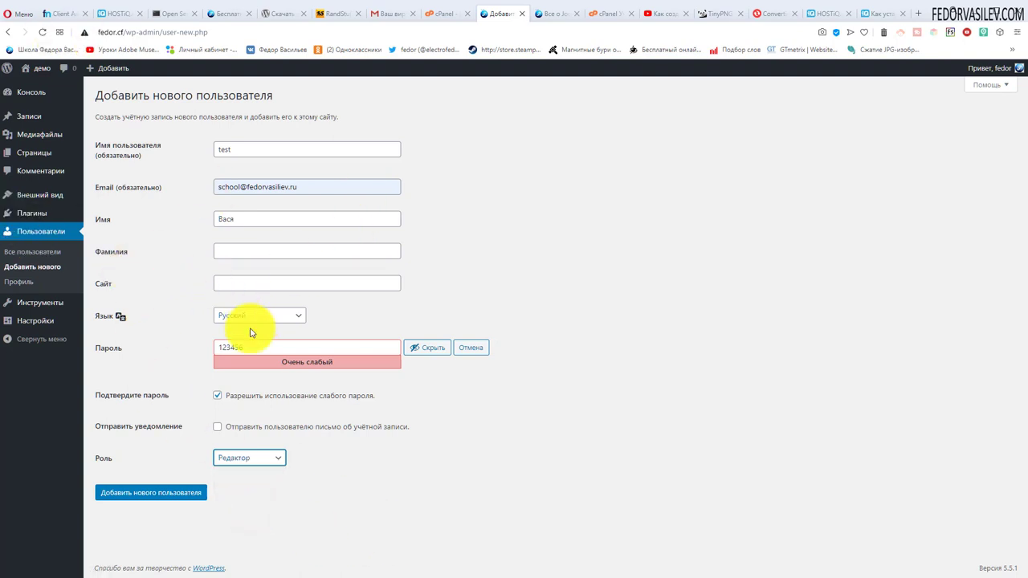
mouse_move(37, 123)
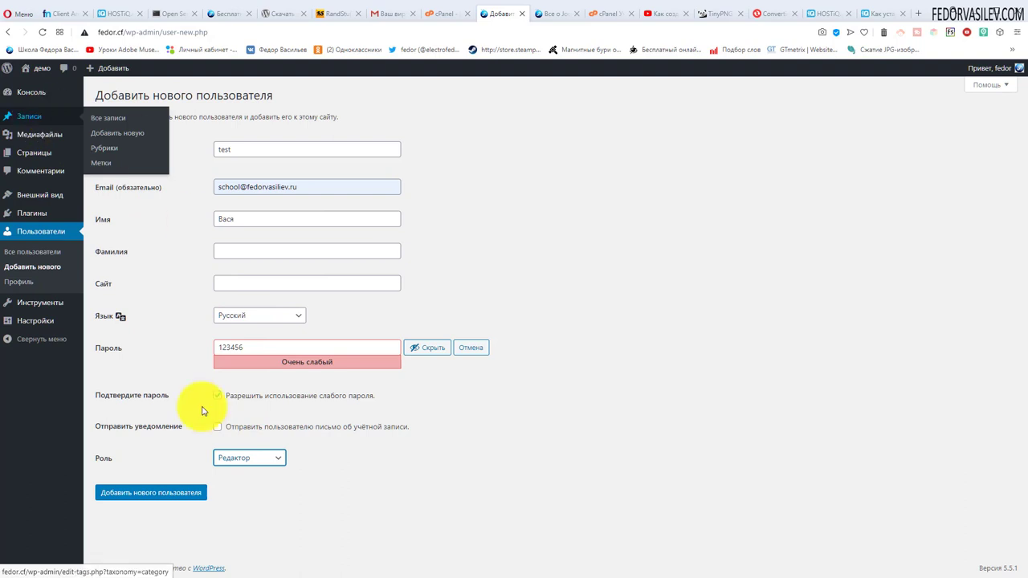
click(144, 492)
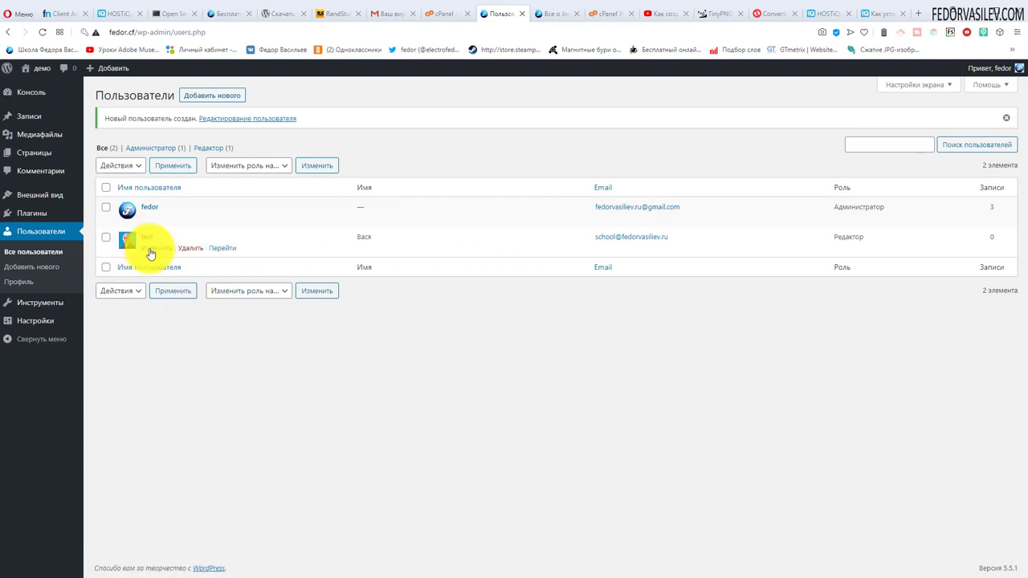
Examine the e-mail address of the user "test" in the user list.
drag(675, 238, 598, 236)
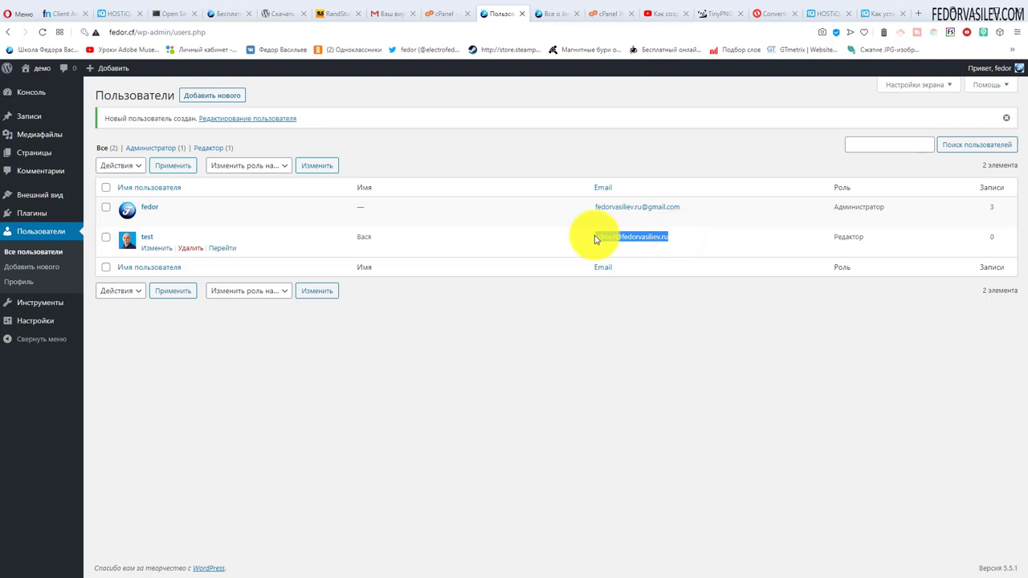
click(542, 311)
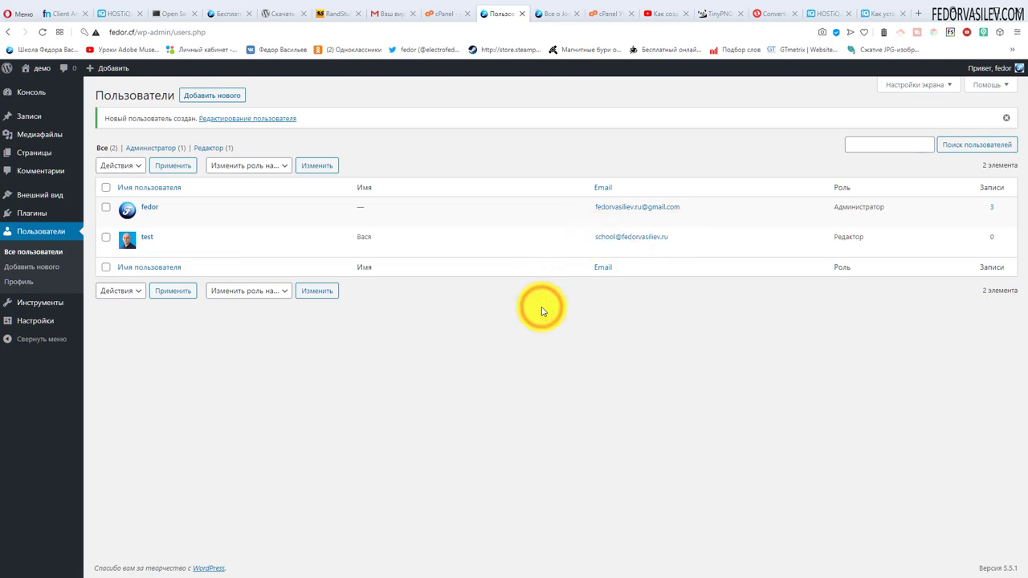
drag(675, 238, 593, 235)
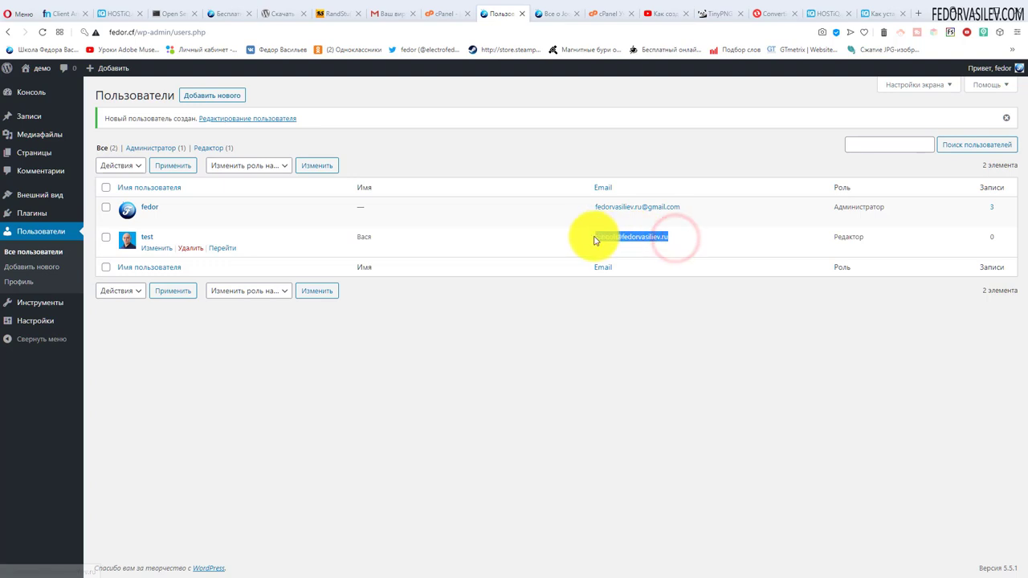
click(537, 253)
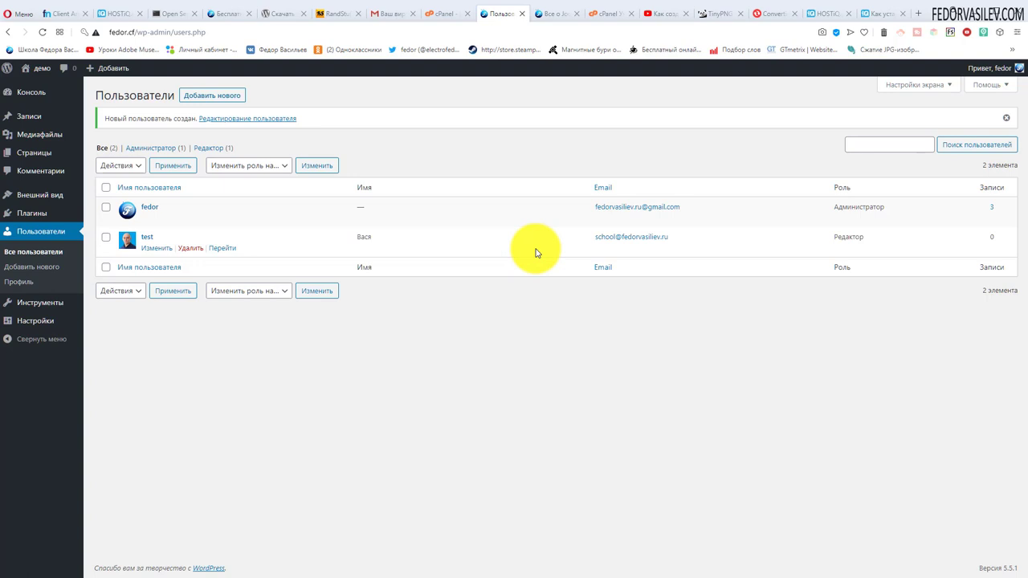
drag(677, 236, 596, 239)
click(523, 253)
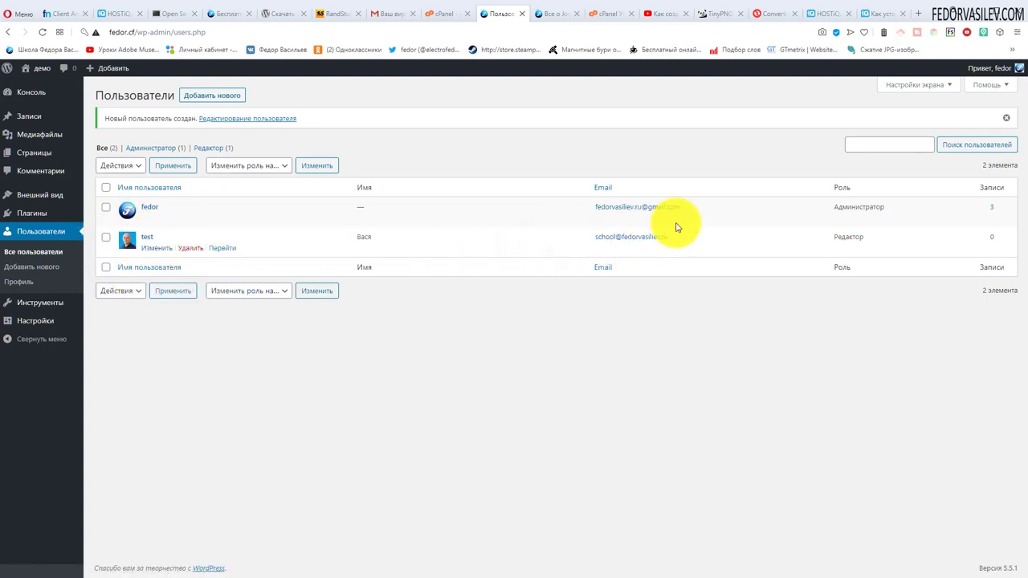
Compare the administrator's e-mail with that of the user "test" and examine the role assigned to "test".
drag(702, 202, 501, 218)
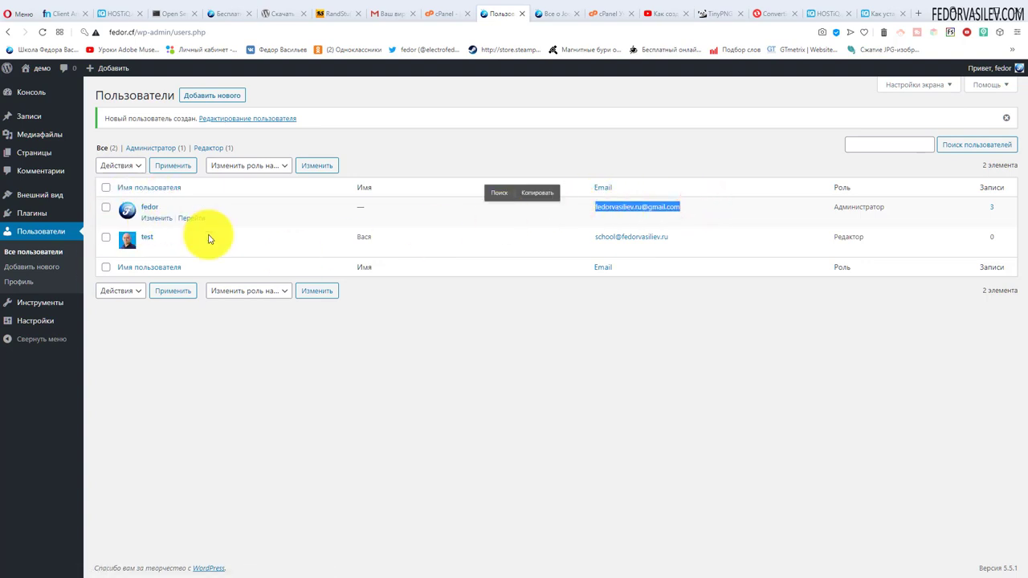
click(537, 317)
drag(681, 232, 592, 234)
click(557, 342)
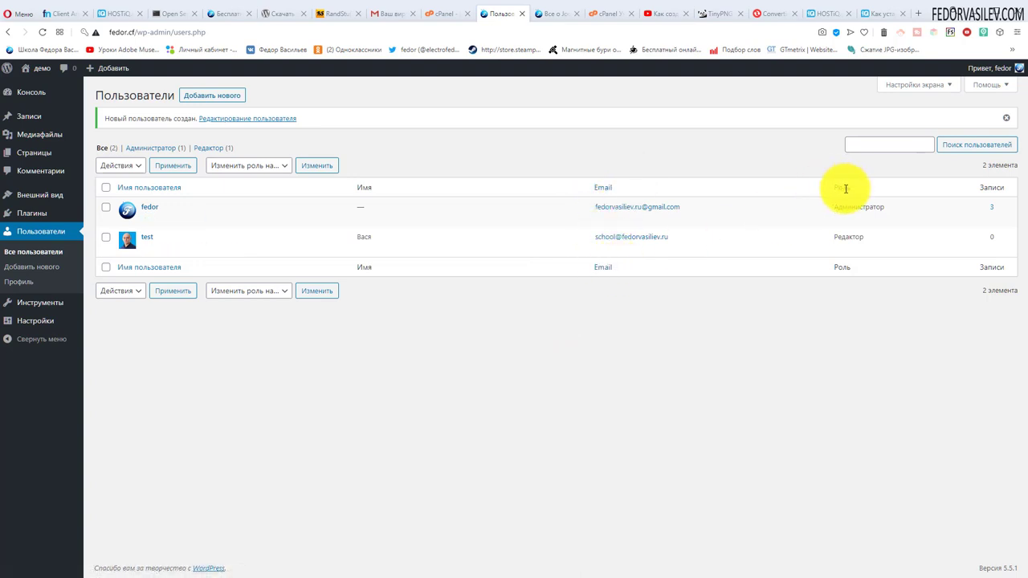
drag(872, 236, 835, 236)
click(798, 289)
click(711, 332)
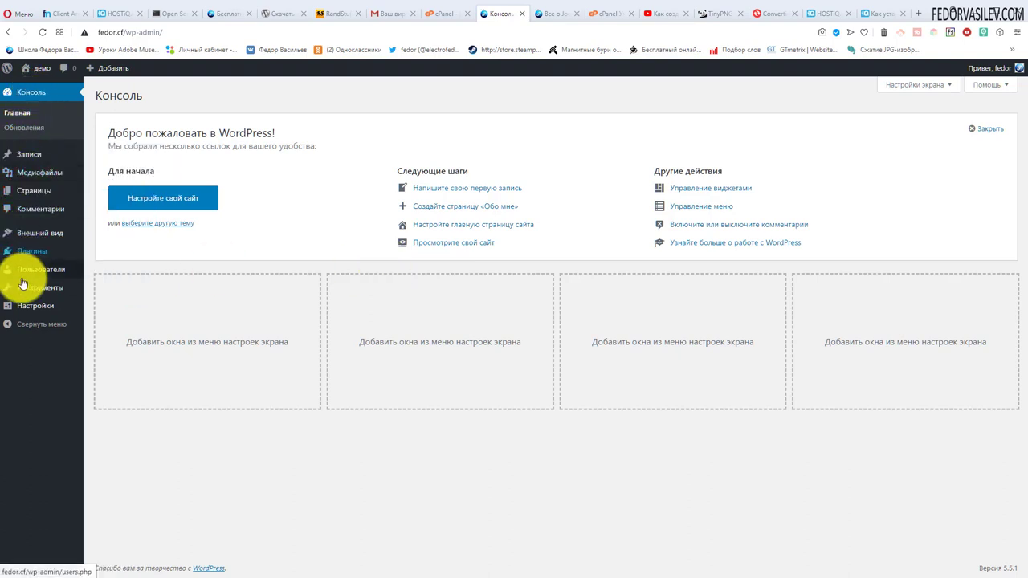
Log out of the administrator account and examine the login page's web address.
mouse_move(27, 310)
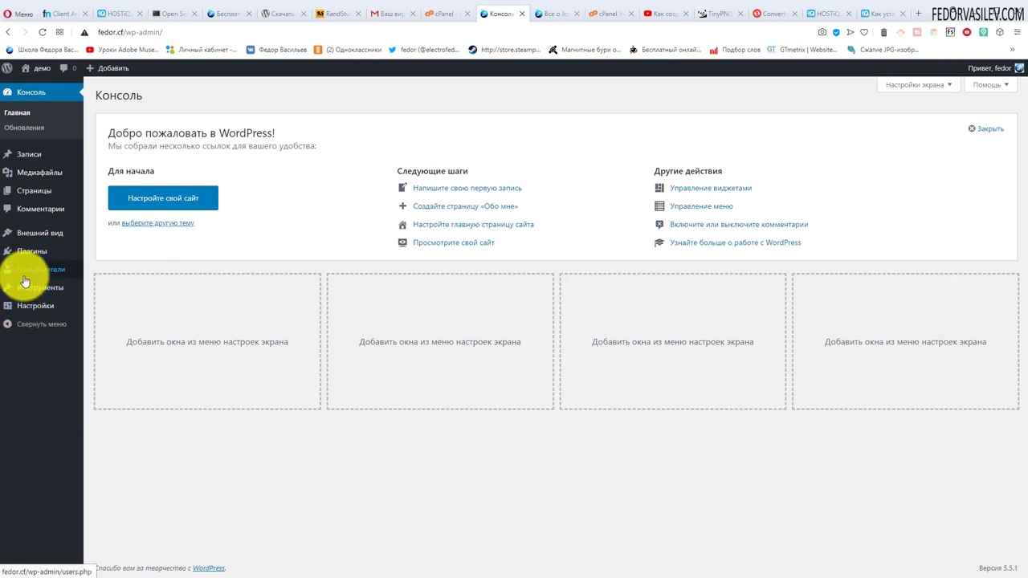
mouse_move(36, 239)
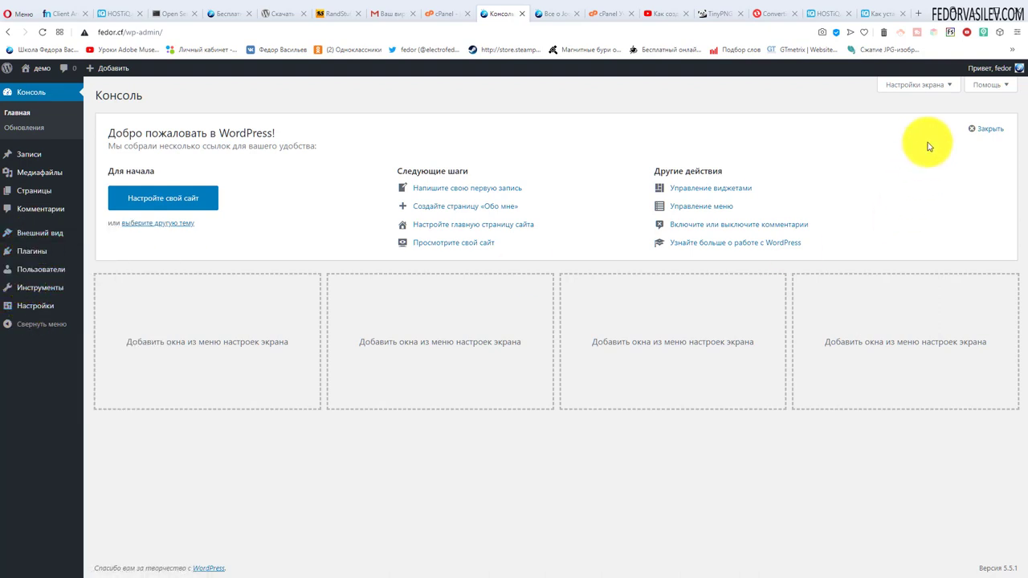
mouse_move(995, 68)
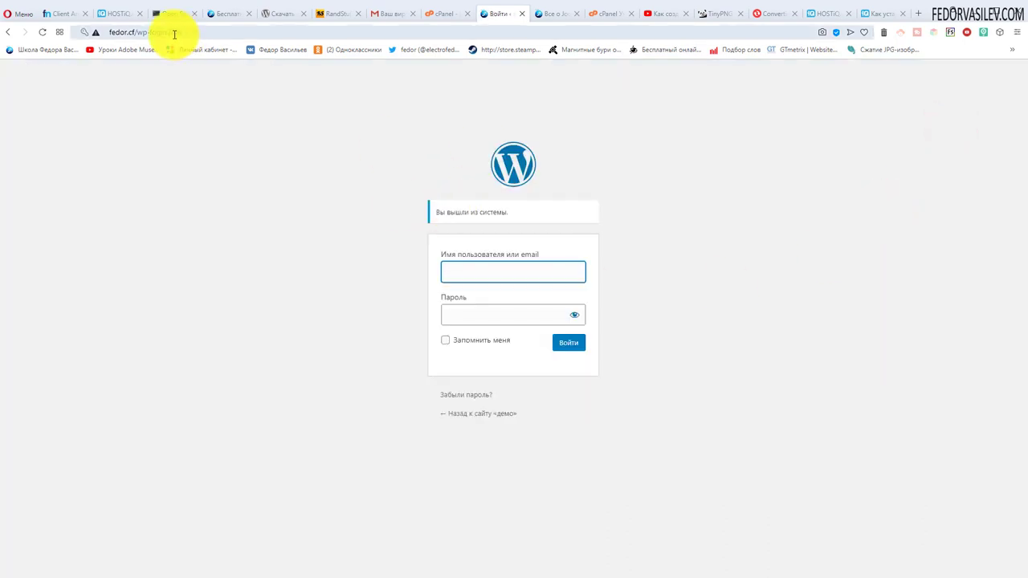
click(173, 34)
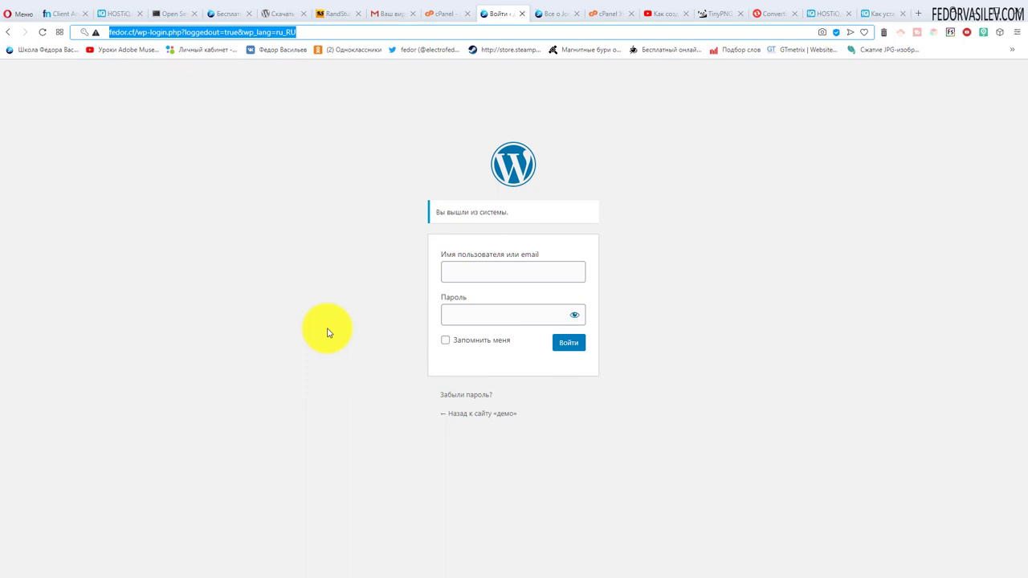
Log in as the user "test" with the saved account password.
click(487, 274)
click(470, 337)
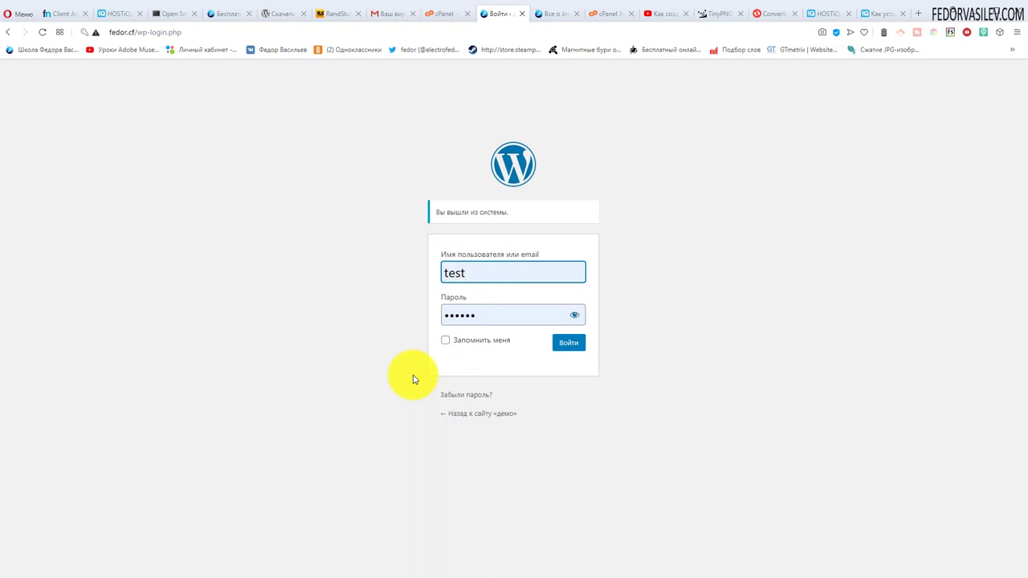
click(568, 343)
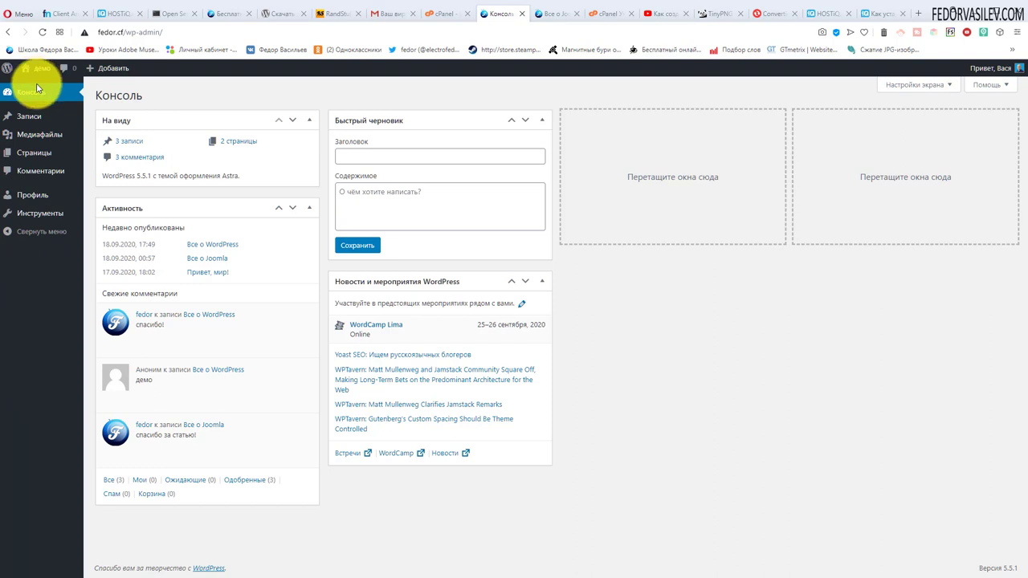
Examine the posts, media, pages and comments sections available to the editor account.
mouse_move(28, 119)
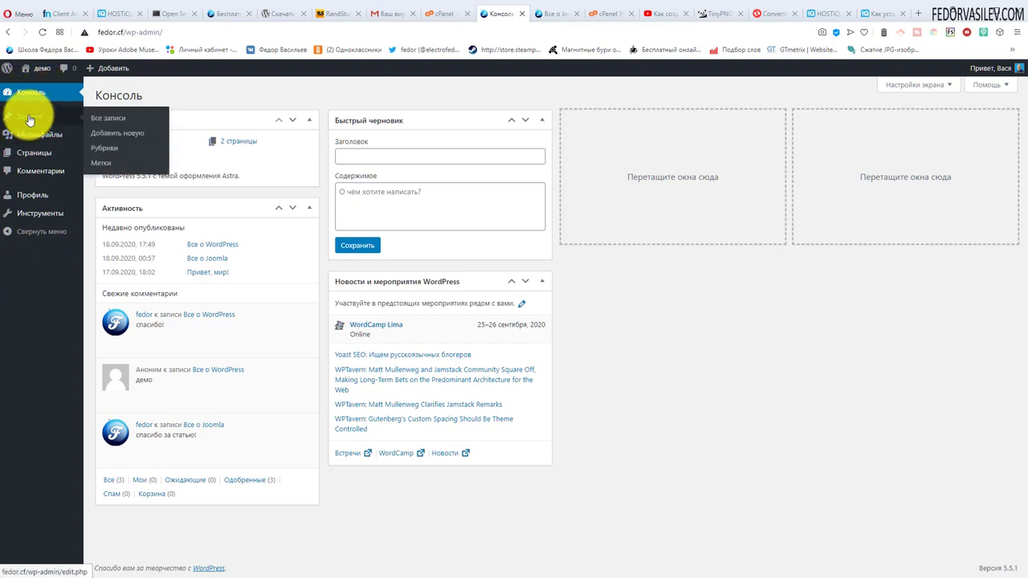
mouse_move(44, 141)
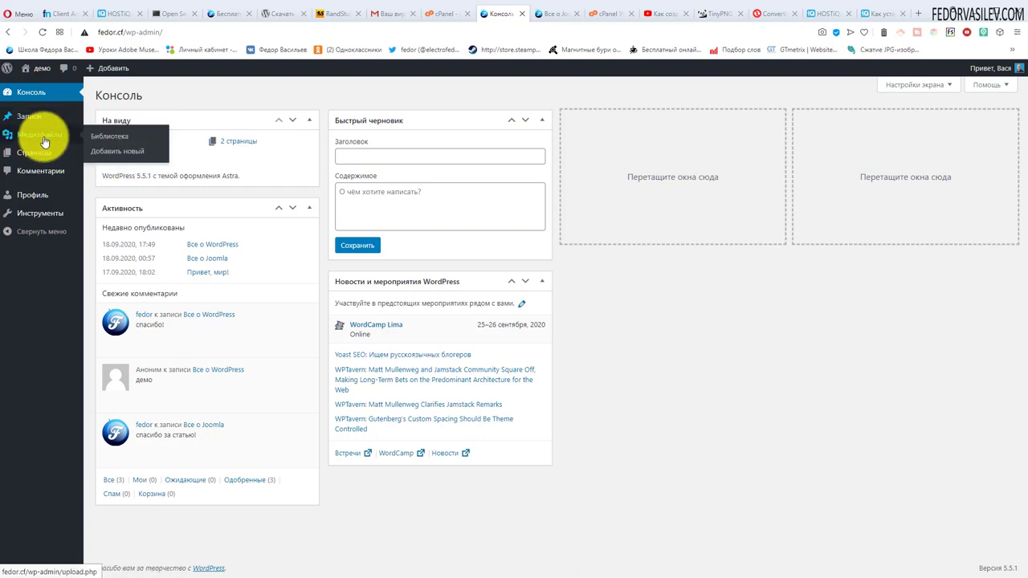
mouse_move(44, 164)
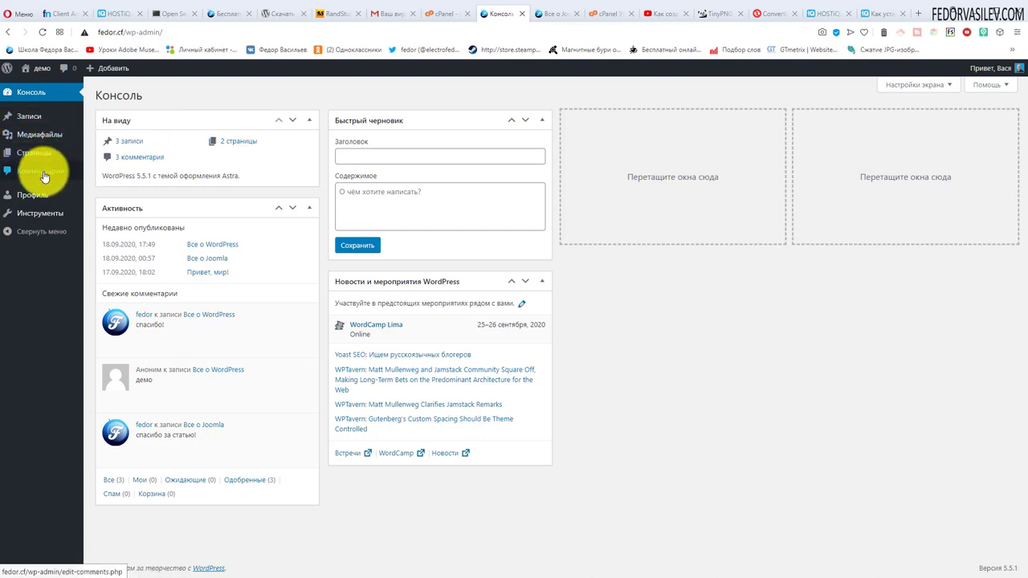
click(45, 175)
Examine the editor's profile settings and the "Инструменты" section.
click(36, 196)
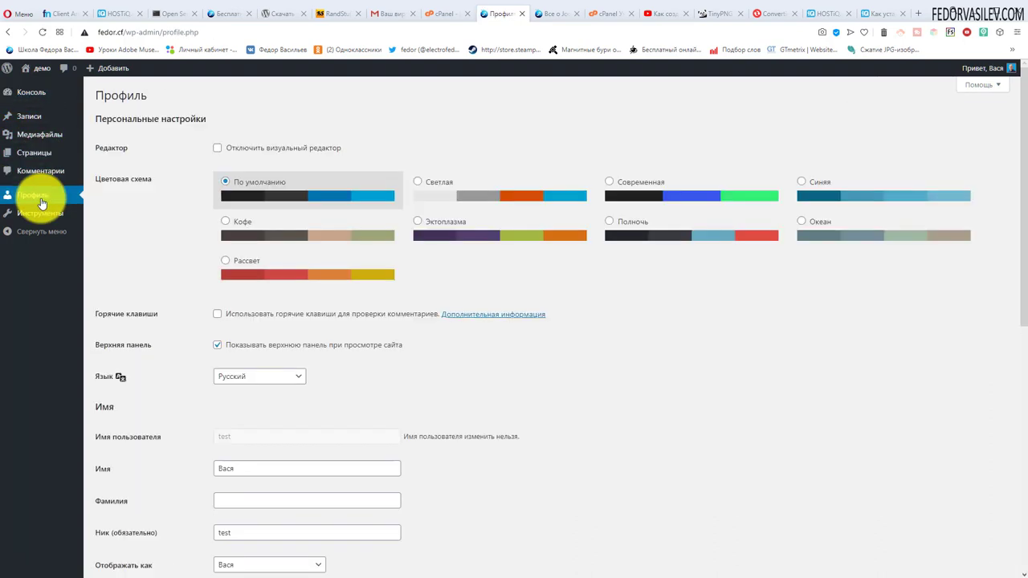
scroll(488, 254, down, 5)
scroll(489, 257, down, 2)
scroll(488, 257, up, 6)
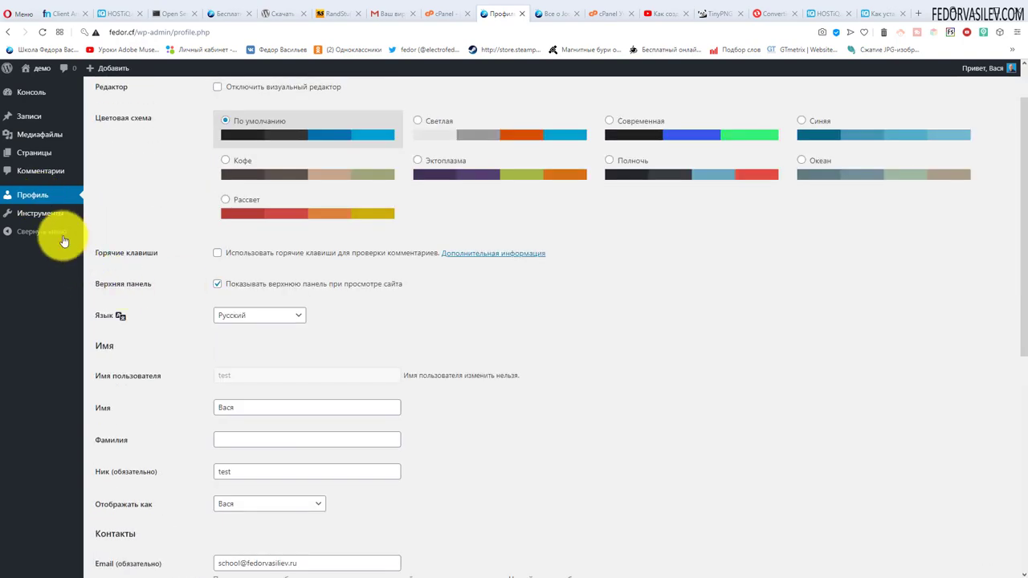
click(50, 213)
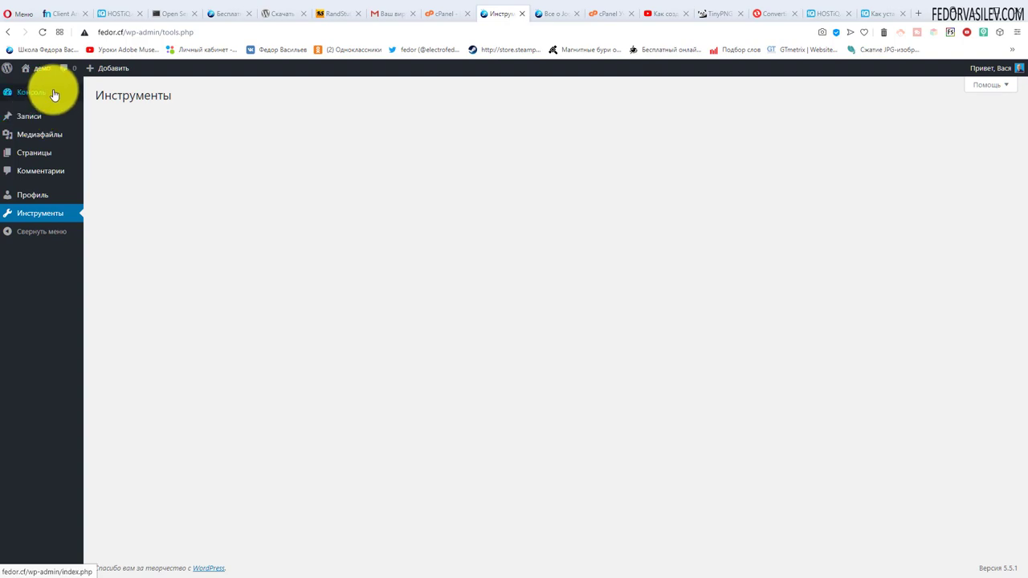
Log out of the editor account and log back in as the administrator with the saved account password.
mouse_move(1004, 69)
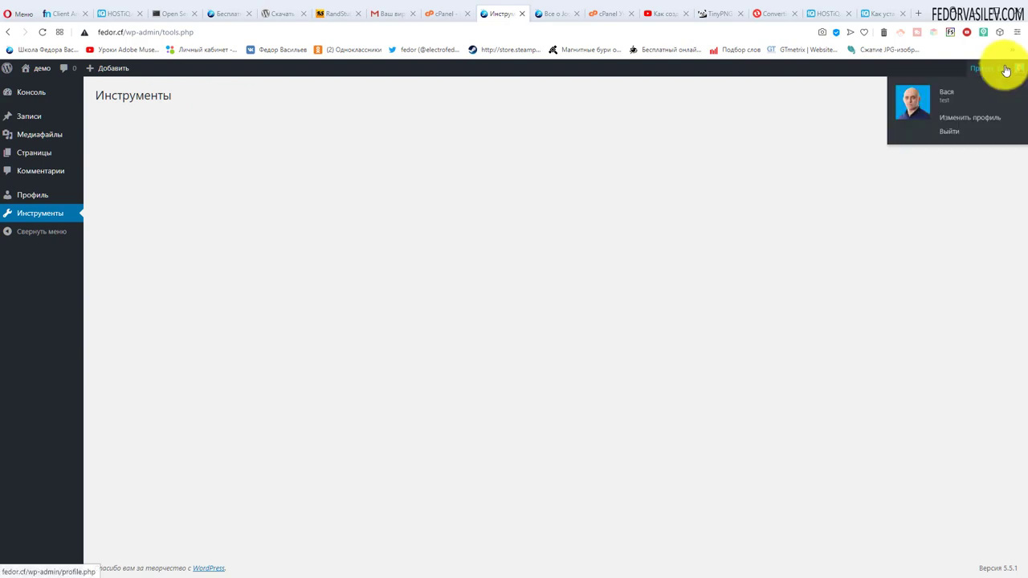
click(956, 133)
click(505, 267)
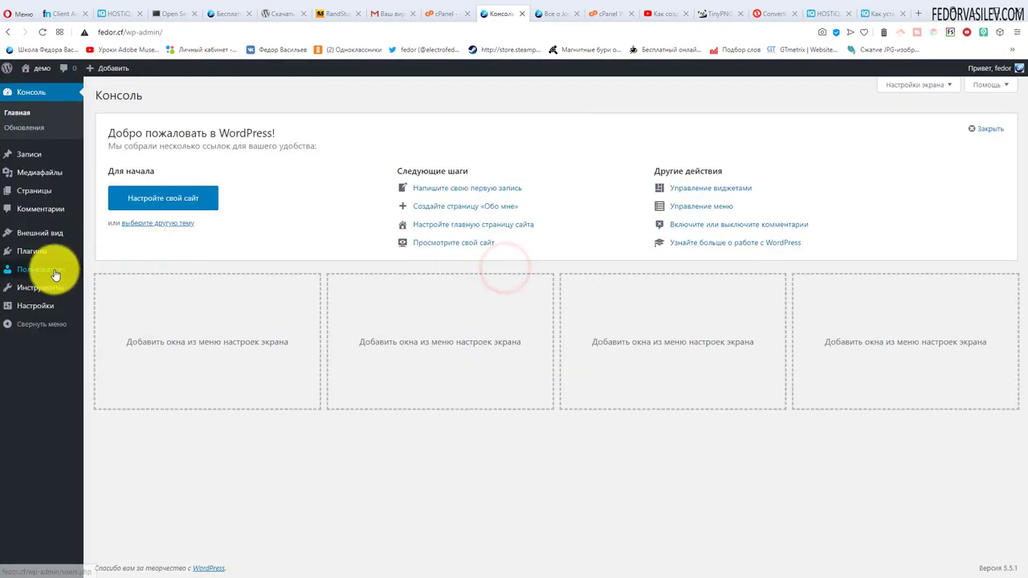
Open the user "test" for editing from the user list and examine the available roles and personal settings.
click(48, 267)
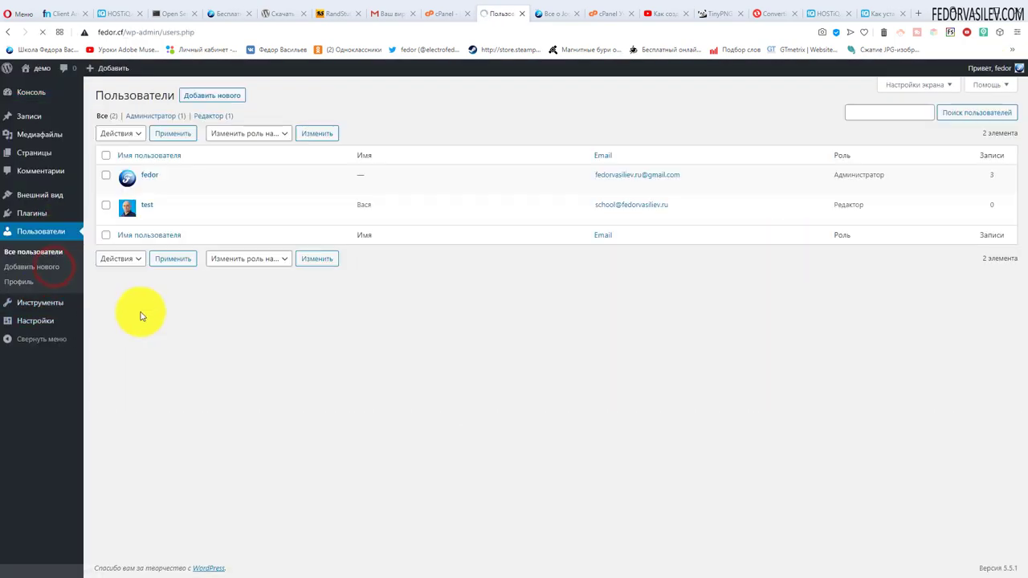
click(144, 204)
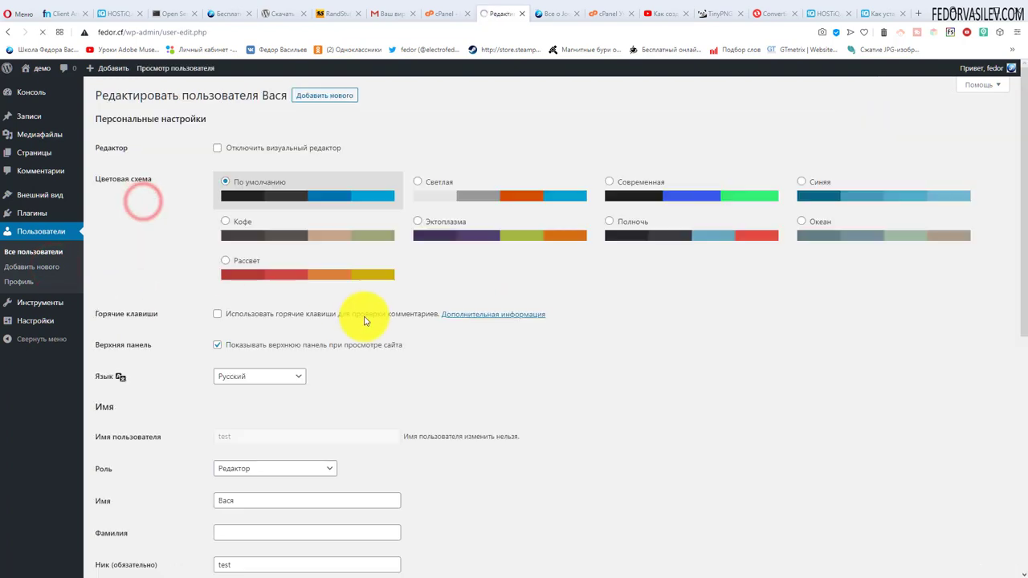
scroll(244, 238, down, 3)
click(243, 233)
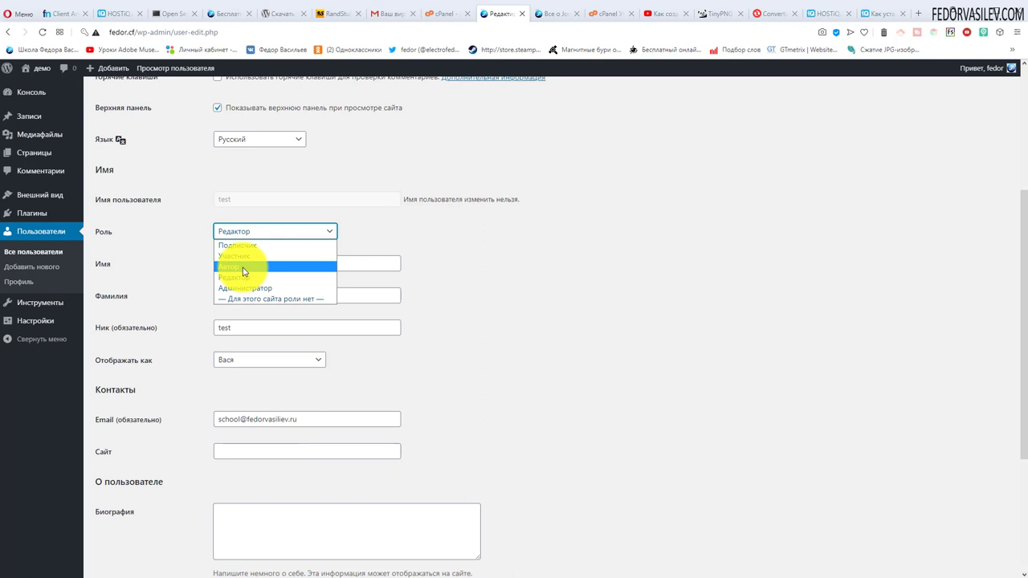
click(454, 255)
scroll(438, 264, up, 3)
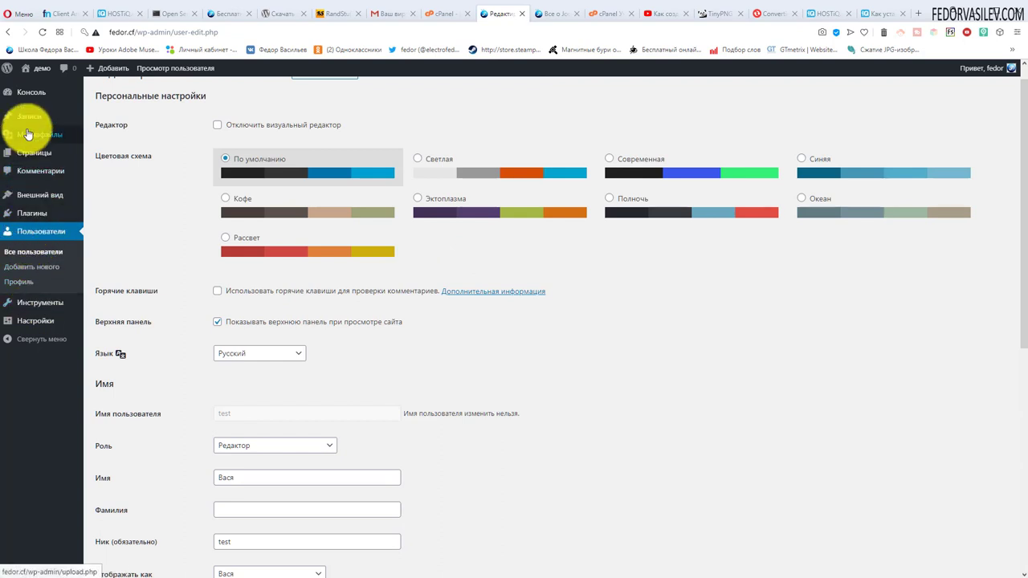
mouse_move(26, 116)
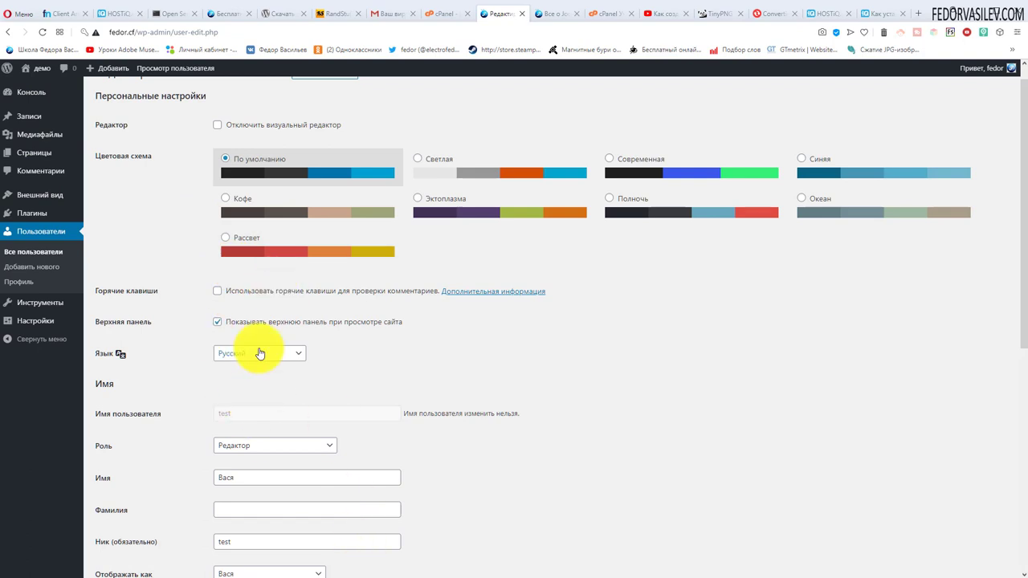
scroll(635, 418, up, 1)
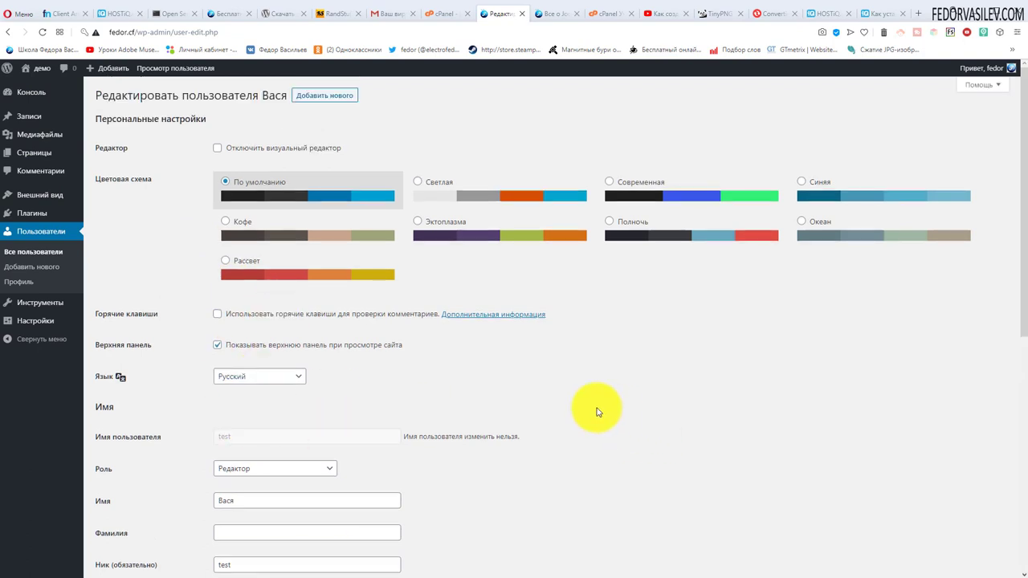